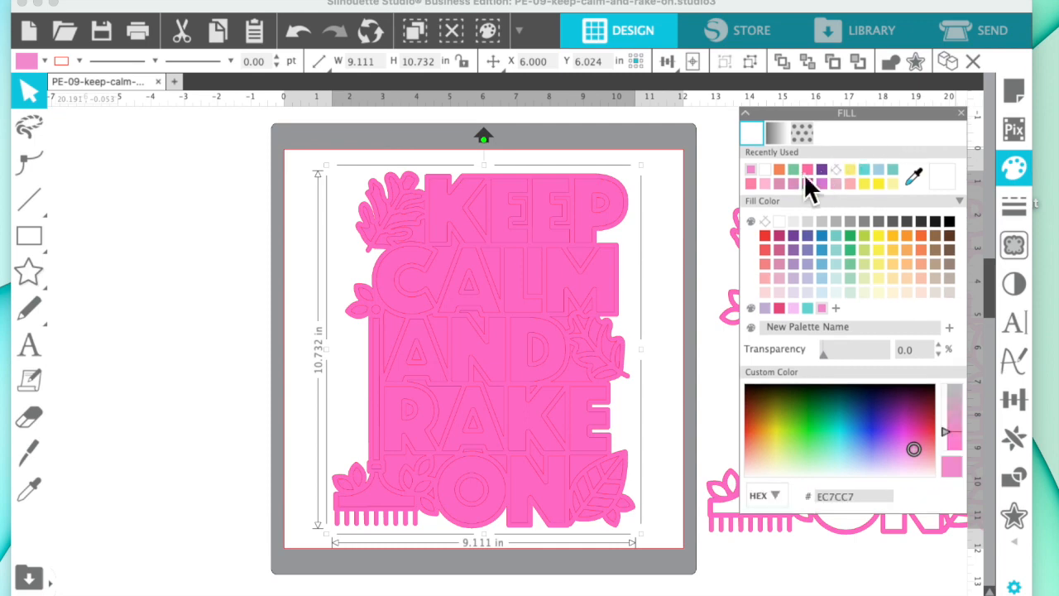
- Fill the design on the mat with white, and break it apart to remove its outer outline
left_click(766, 169)
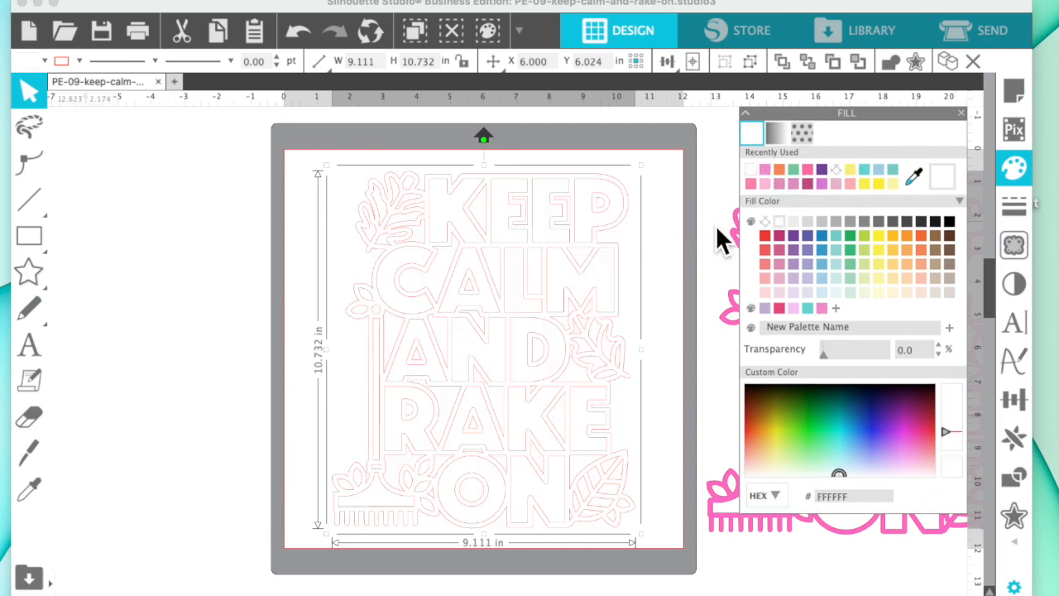
left_click(962, 114)
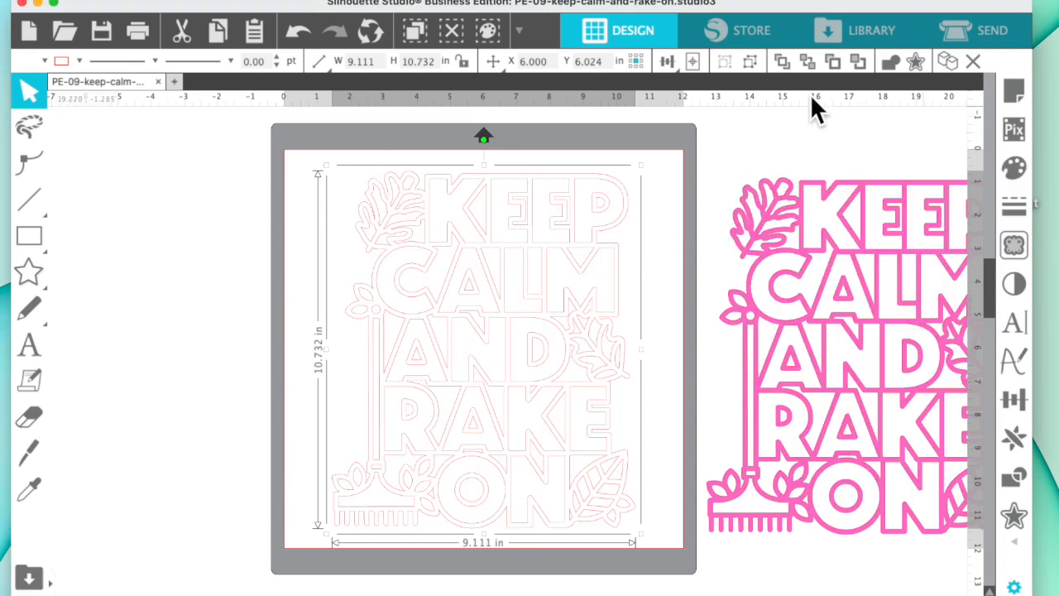
left_click(603, 187)
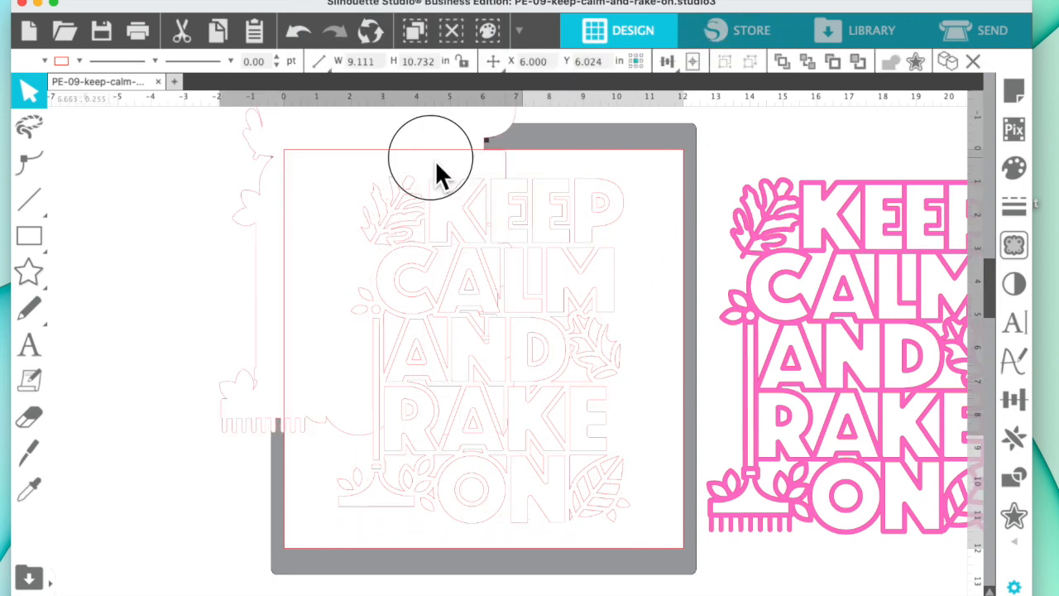
left_click(453, 284)
left_click(595, 273)
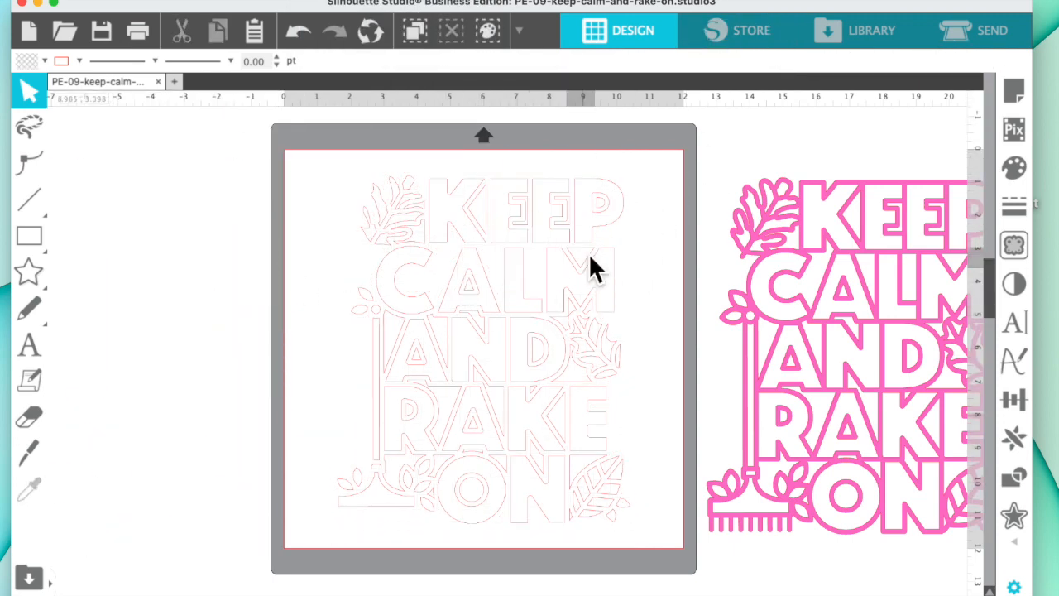
- Delete the leaf pieces to the right of AND and ON from the design on the mat
left_click(579, 320)
key("Delete")
left_click(614, 322)
key("Delete")
left_click(641, 336)
key("Delete")
left_click(612, 496)
key("Delete")
- Delete the rake and its surrounding leaf pieces along the bottom and left of the lettering
left_click(432, 460)
key("Delete")
left_click(339, 509)
key("Delete")
left_click(372, 377)
key("Delete")
left_click(408, 348)
key("Delete")
- Delete the leaf beside KEEP and the inner pieces in the A's of AND and CALM and within KEEP
left_click(422, 364)
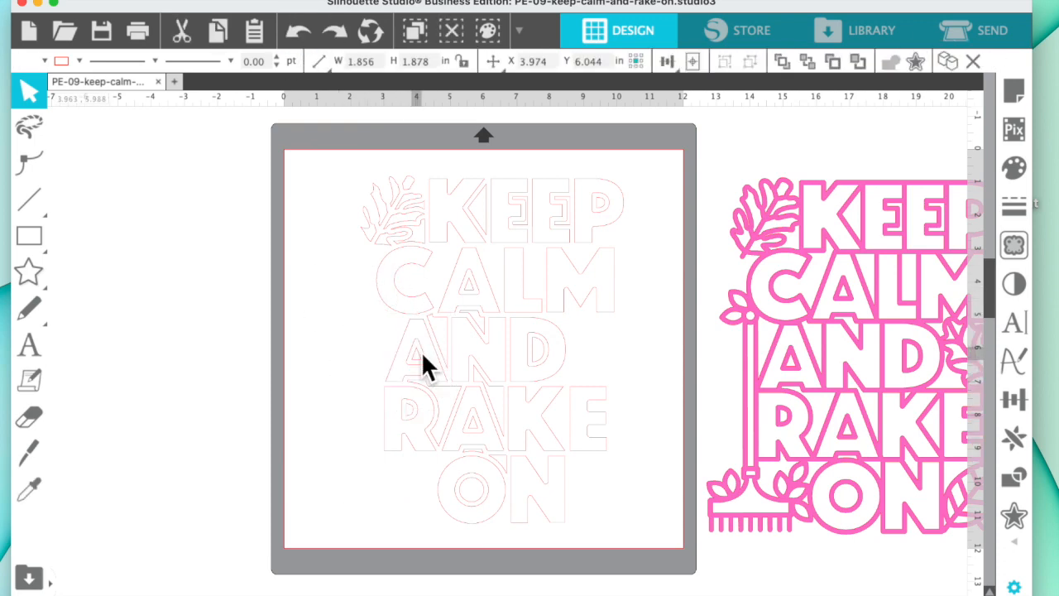
key("Delete")
left_click(477, 301)
key("Delete")
left_click(432, 219)
key("Delete")
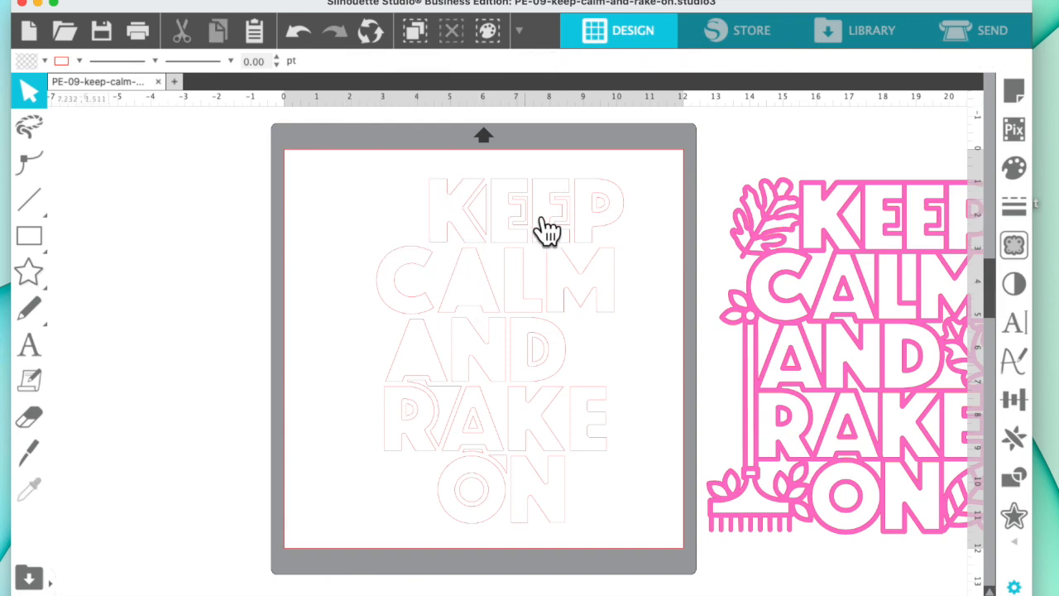
left_click(567, 225)
key("Delete")
left_click(580, 228)
key("Delete")
key("super+z")
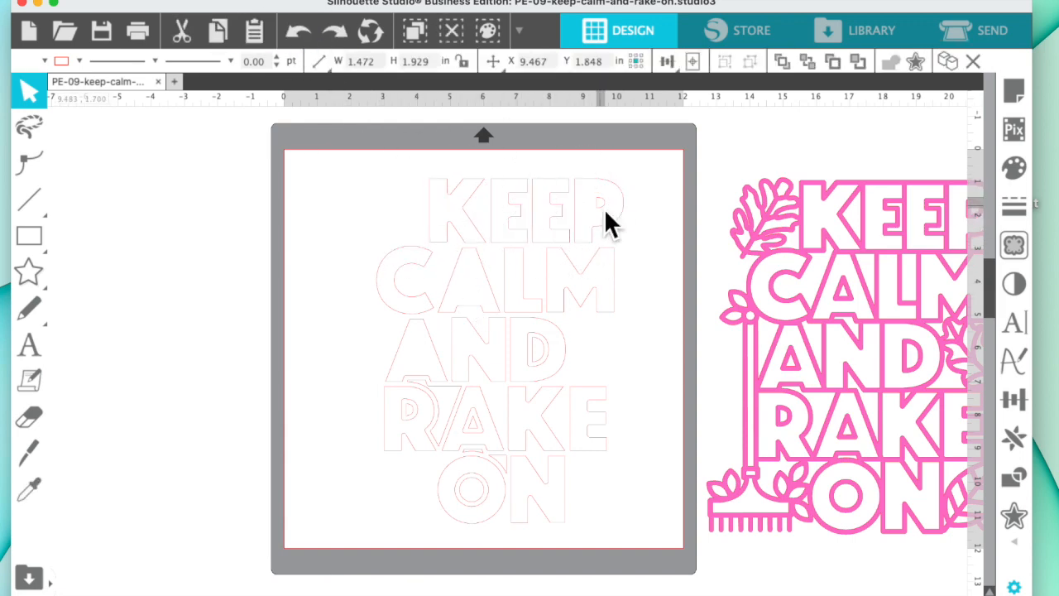
- Delete the remaining inner and gap pieces in RAKE and ON so that only solid letter shapes are left
left_click(451, 408)
key("Delete")
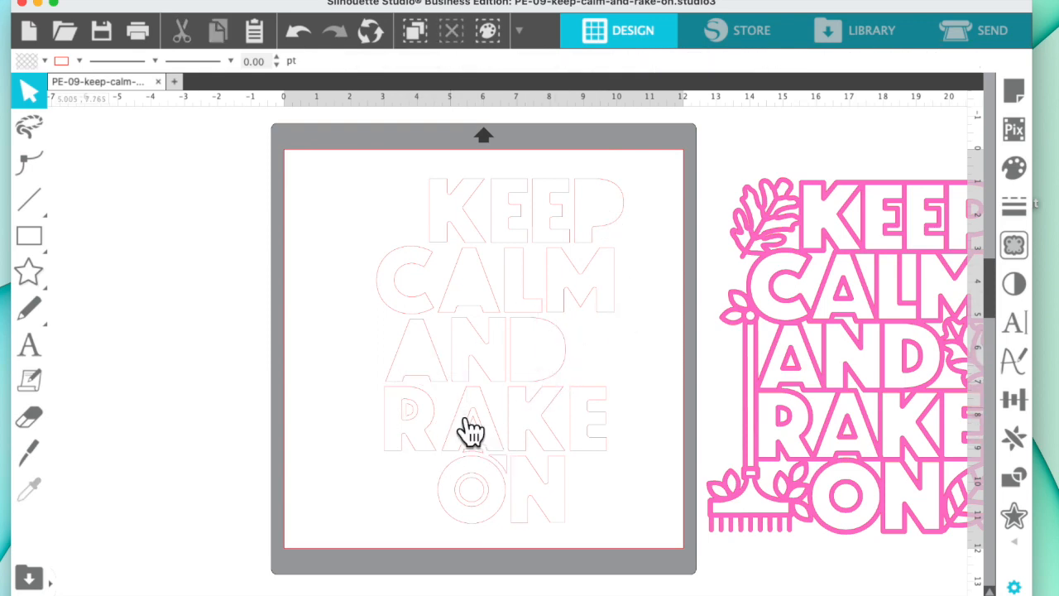
left_click(499, 451)
key("Delete")
left_click(497, 527)
key("Delete")
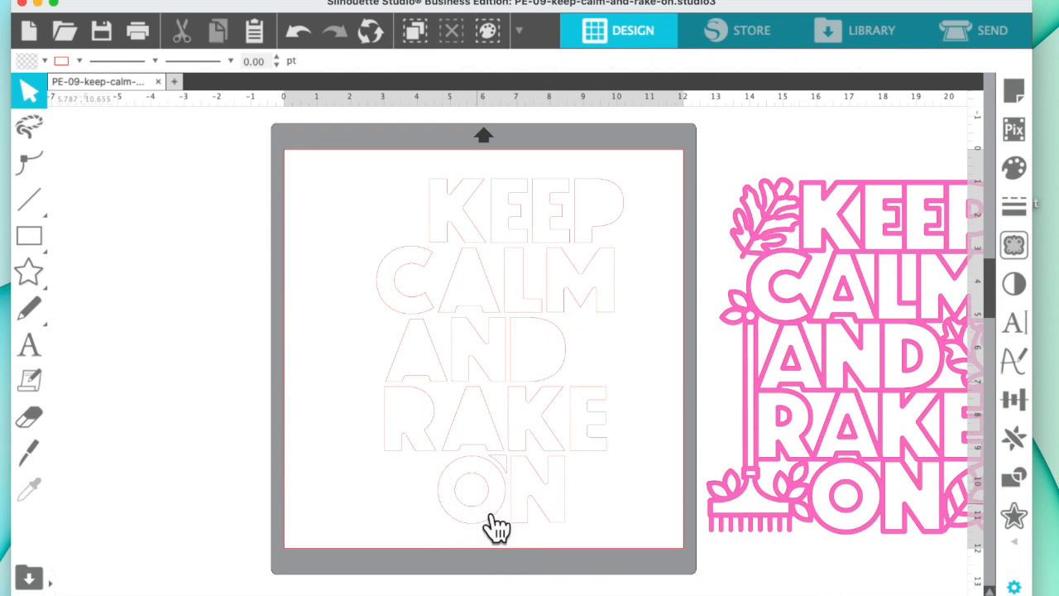
- Combine all the solid letters on the mat into a single object
left_click_drag(372, 169, 620, 523)
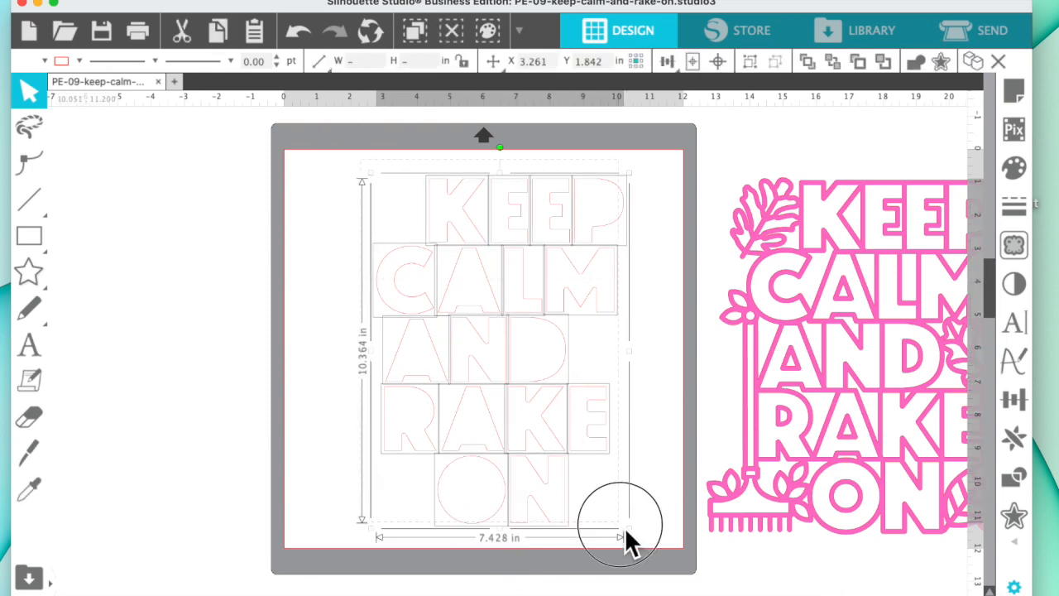
left_click(725, 62)
left_click(650, 158)
left_click(475, 385)
- Duplicate the combined letters and place the copy outside the mat on its left side
key("super+c")
key("super+v")
left_click_drag(482, 396, 111, 338)
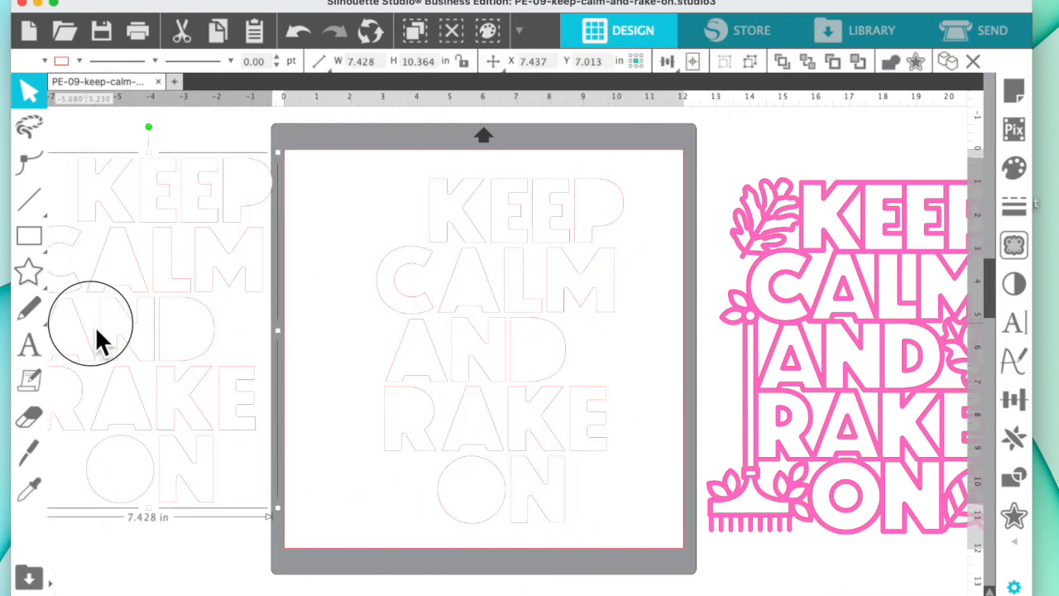
- Try centering the letters on the page, and undo the move
left_click(517, 395)
left_click(698, 67)
left_click(725, 143)
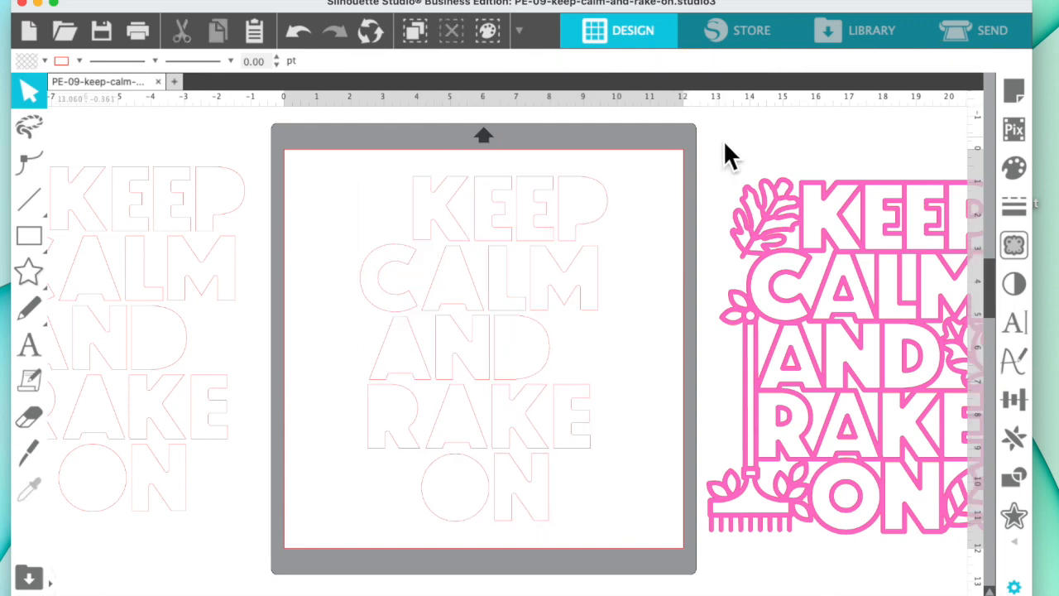
left_click(295, 32)
left_click(296, 33)
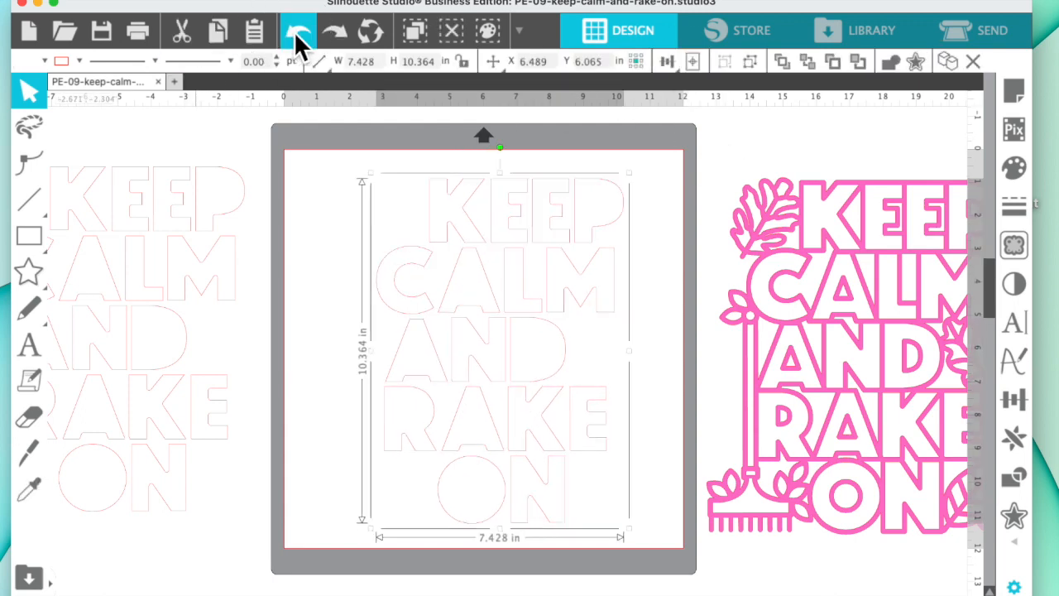
- Try centering the pink design on the page over the letters, and undo the centering
left_click(748, 122)
left_click_drag(939, 293, 916, 285)
left_click(920, 296)
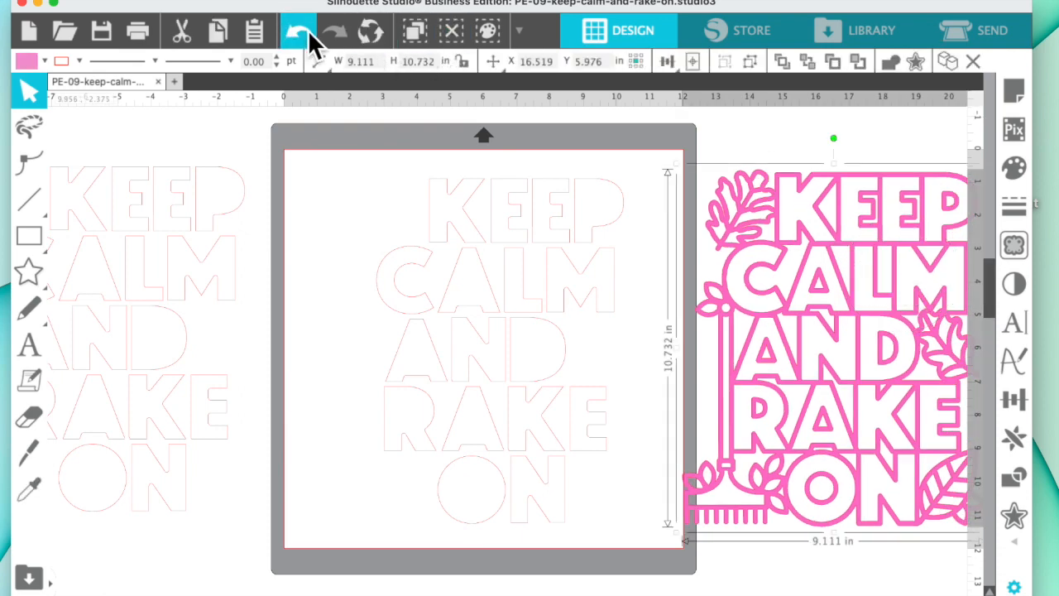
left_click(693, 61)
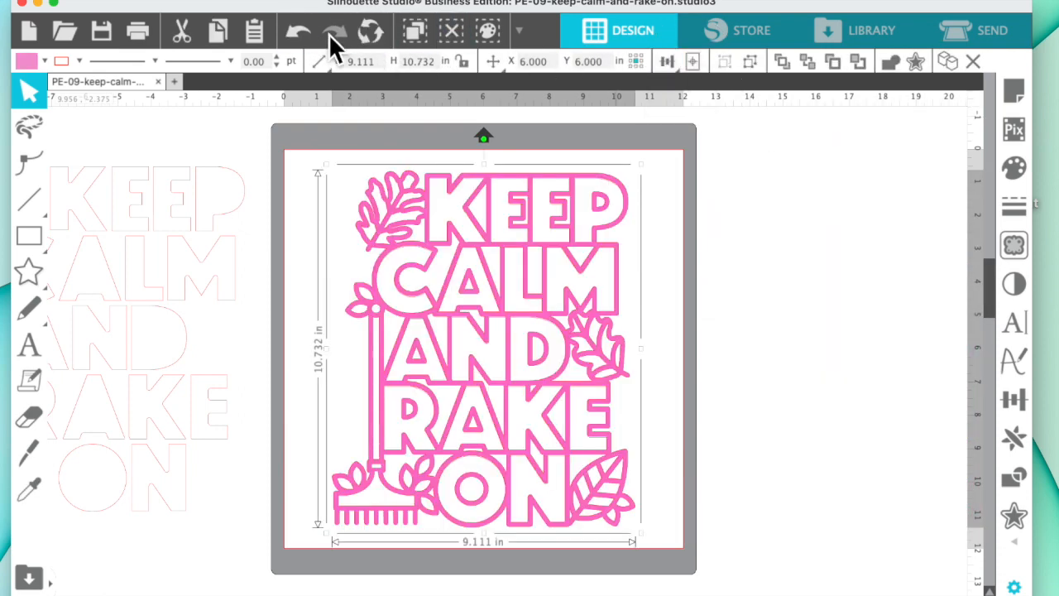
left_click(302, 33)
left_click(778, 126)
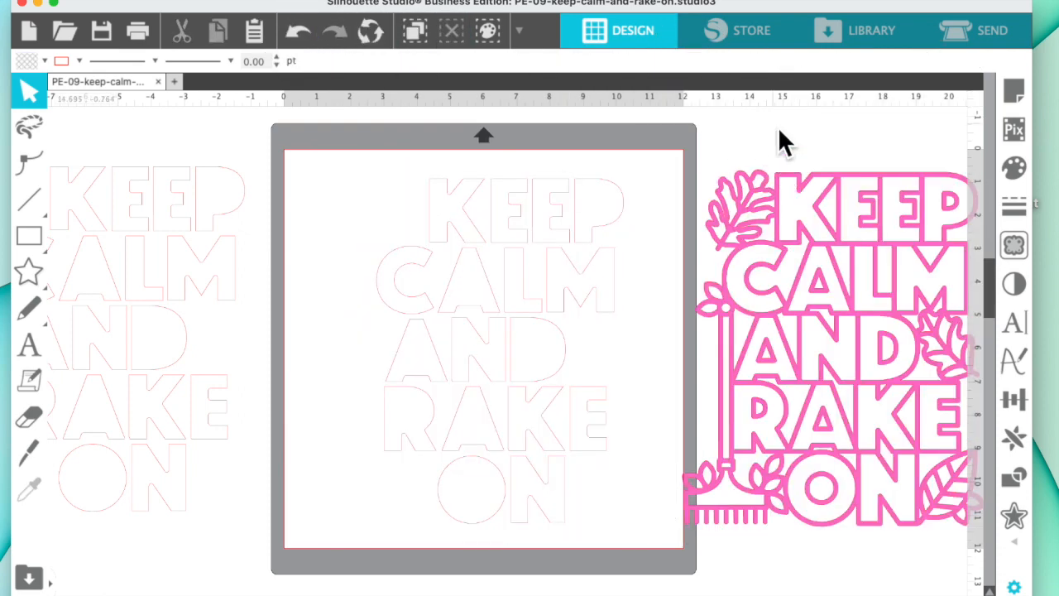
- Draw a rectangle about 11.37 by 11.04 in around the letters on the mat
left_click(619, 230)
left_click(29, 236)
left_click_drag(292, 156, 677, 536)
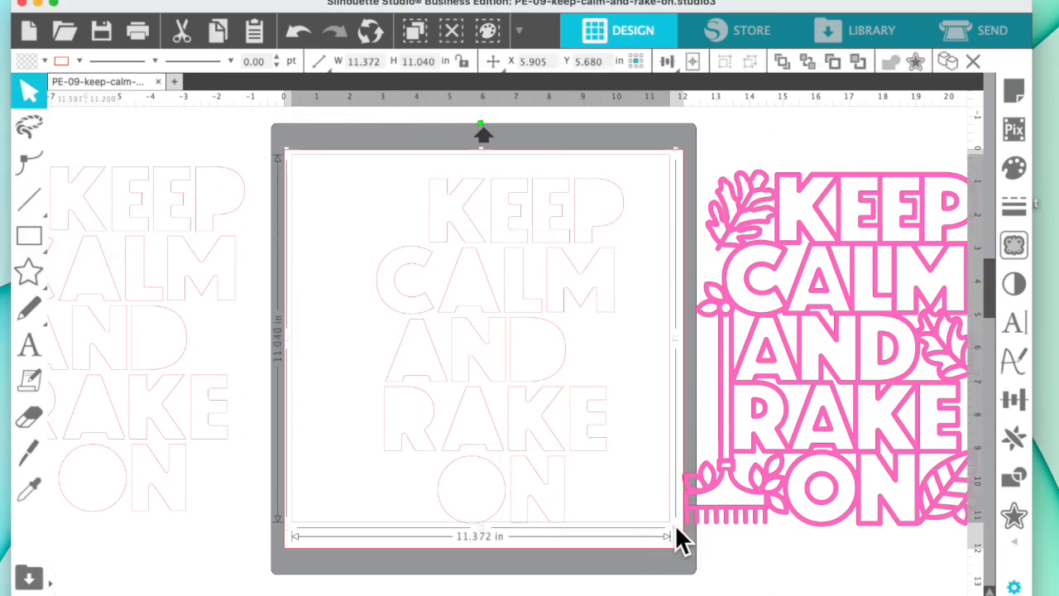
- Set the rectangle's width and height to 11 in
left_click(1014, 399)
left_click(778, 134)
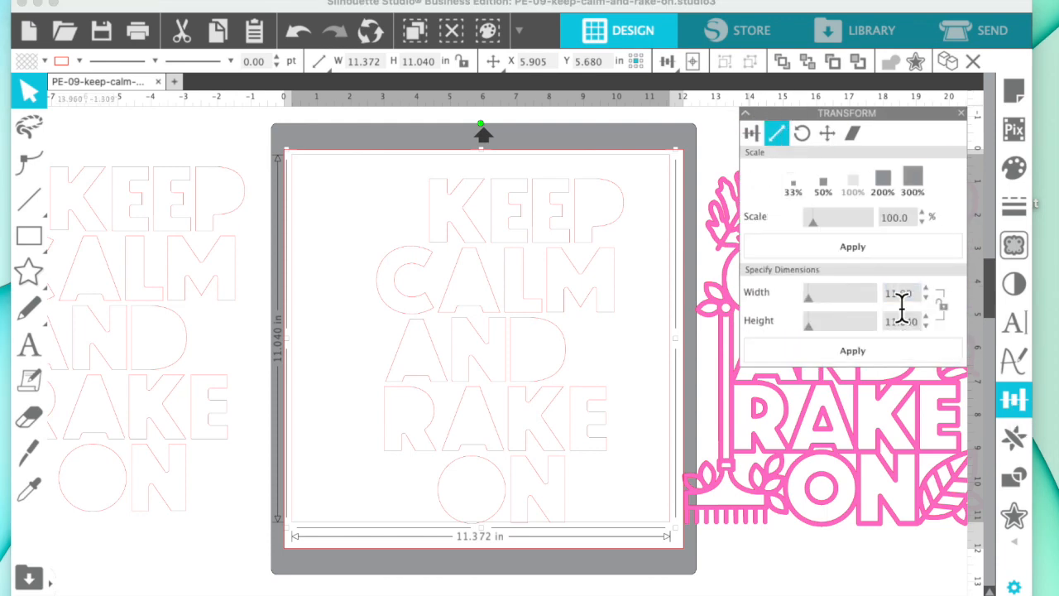
left_click(912, 353)
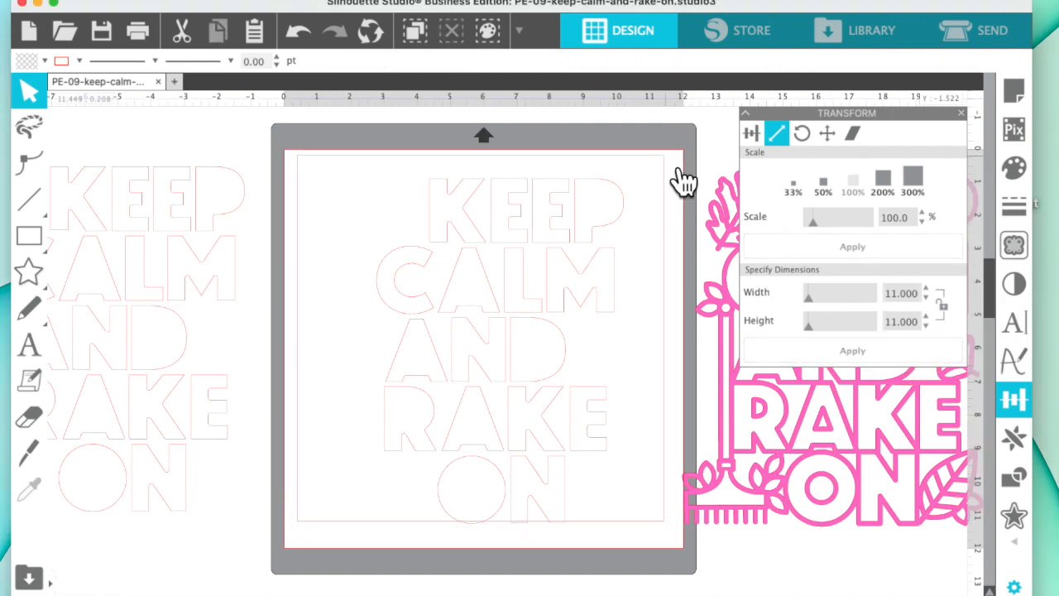
- Center the 11 in square on the page and combine it with the letters into one compound path
left_click(694, 62)
left_click(715, 111)
left_click(551, 165)
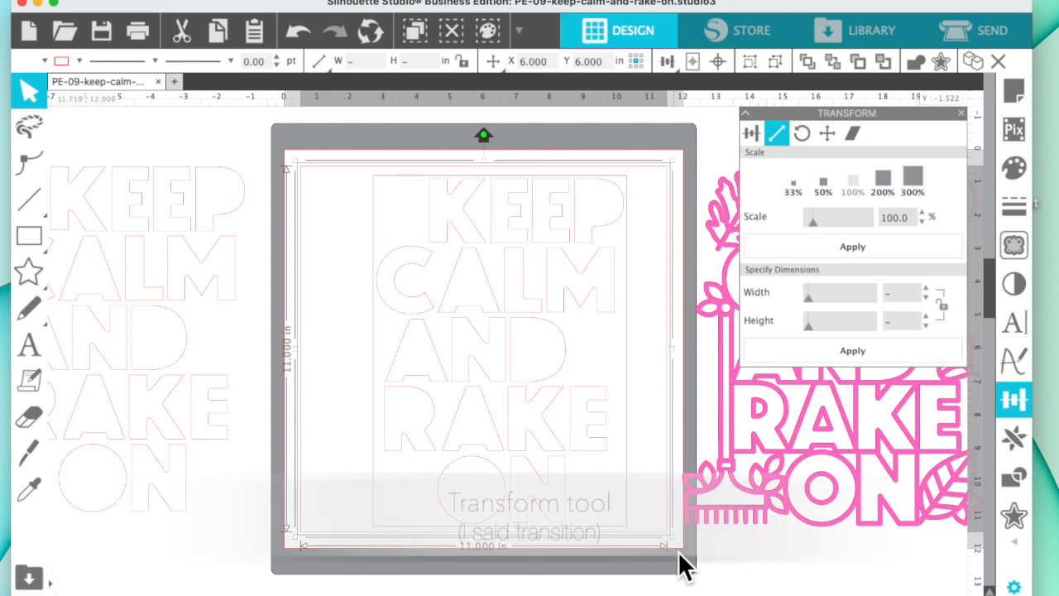
left_click(378, 182)
left_click(376, 184)
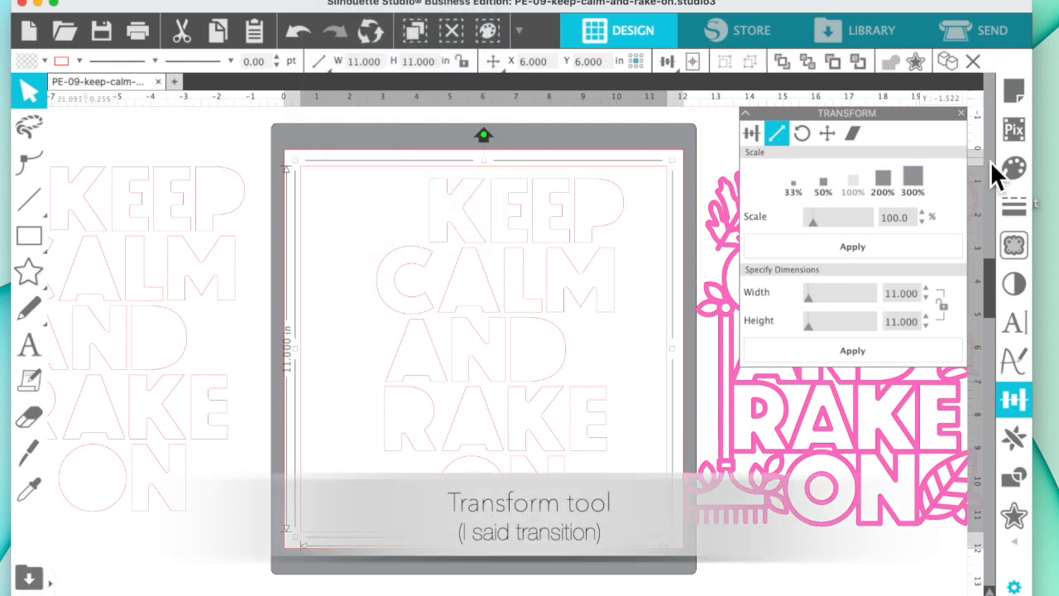
- Fill the square with the cut-out letters in orange
left_click(1013, 169)
left_click(699, 257)
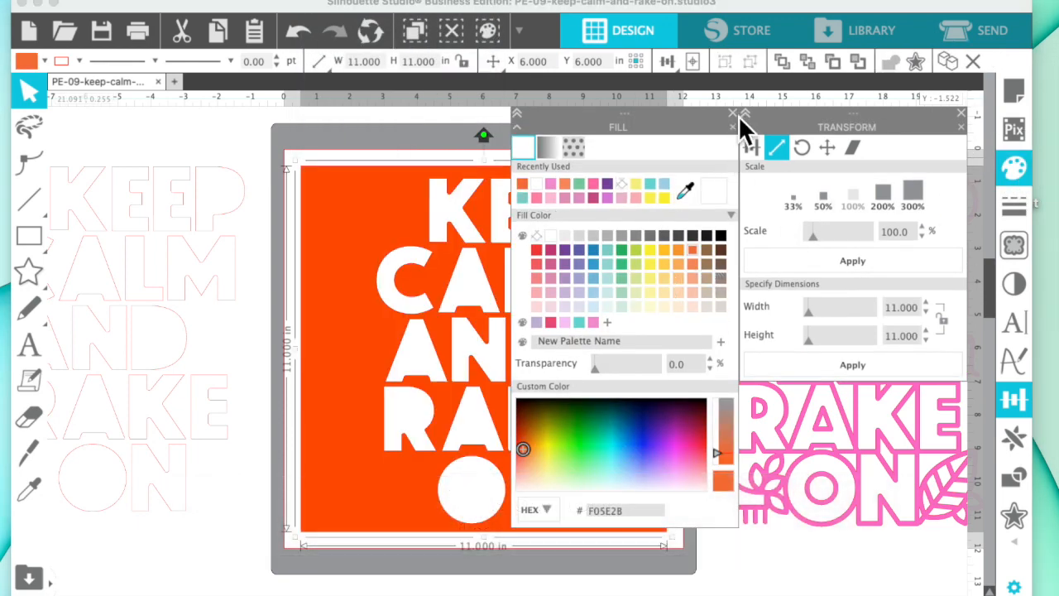
left_click(732, 127)
- Preview the pink design centered on the page in front of the orange square, and undo both changes
left_click(819, 467)
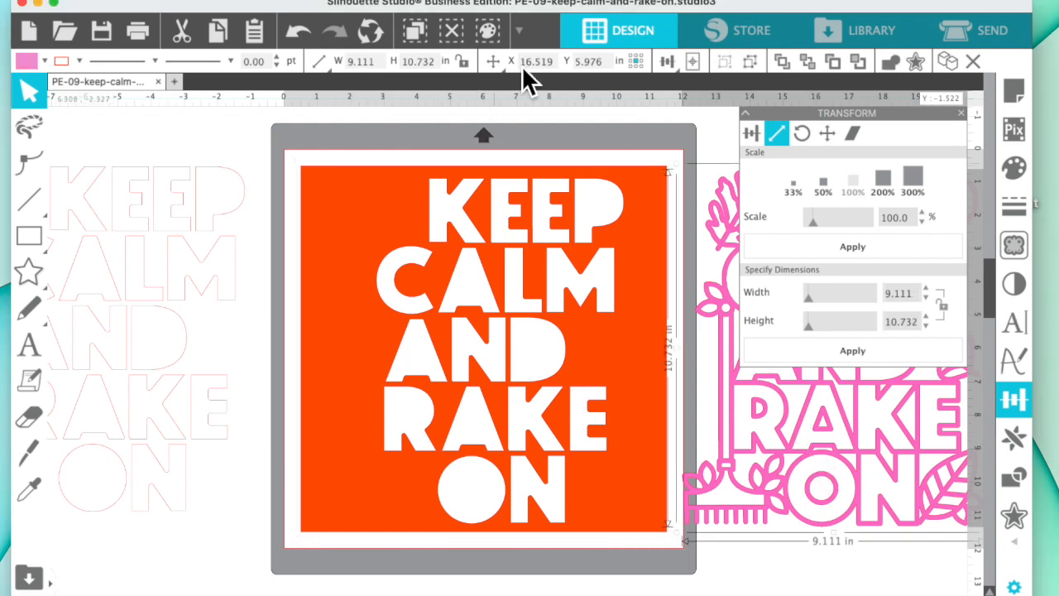
left_click(695, 63)
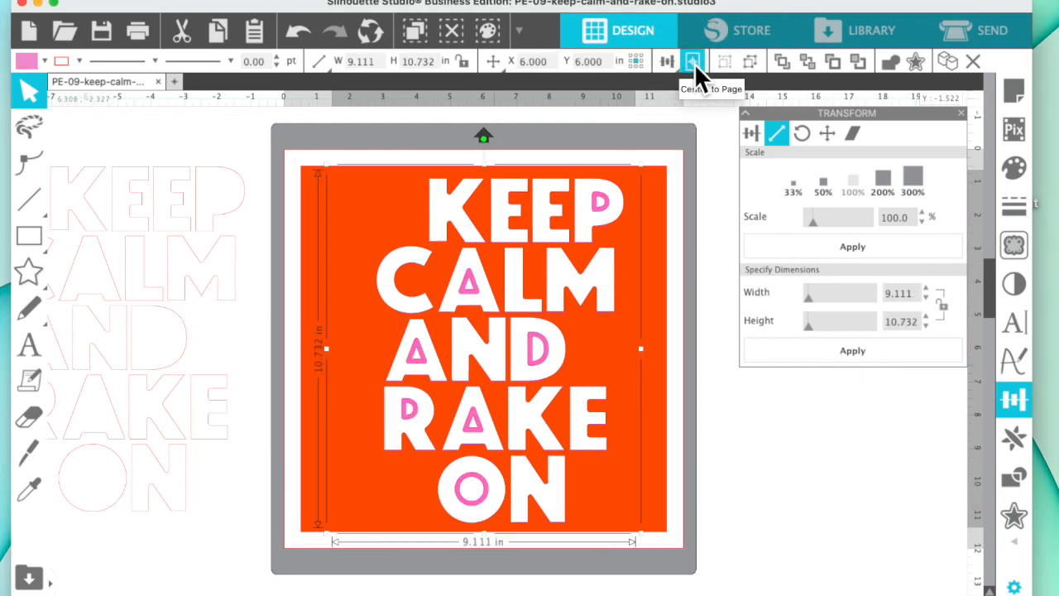
left_click(331, 3)
mouse_move(413, 18)
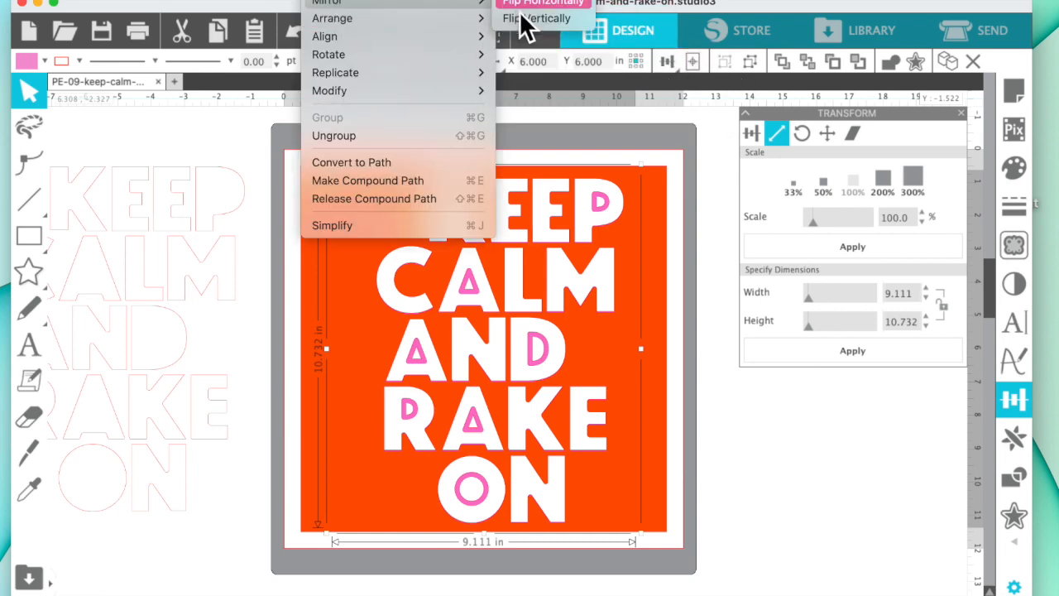
left_click(536, 18)
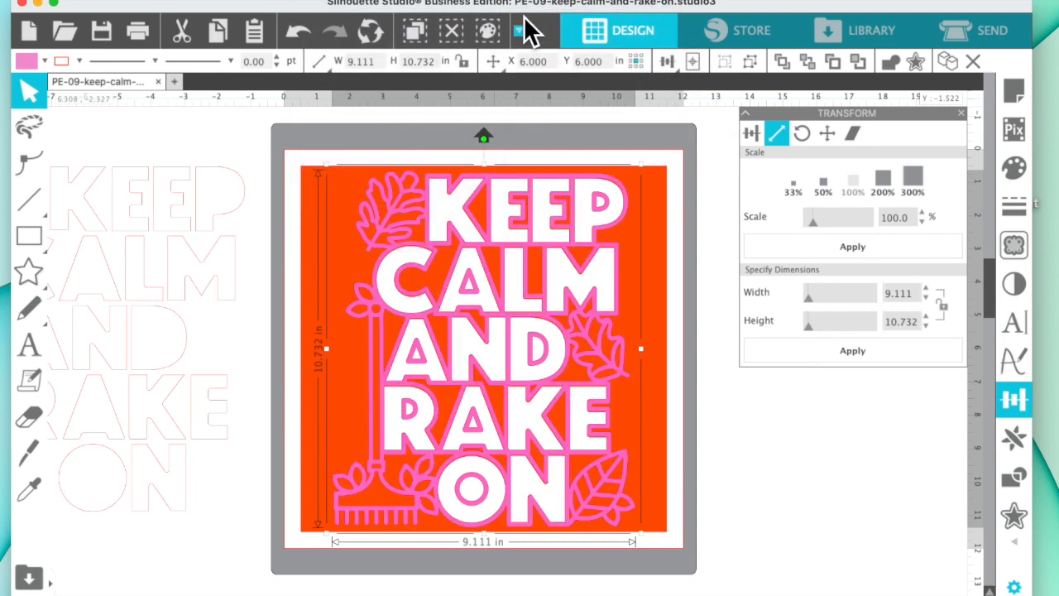
left_click(296, 31)
left_click(296, 31)
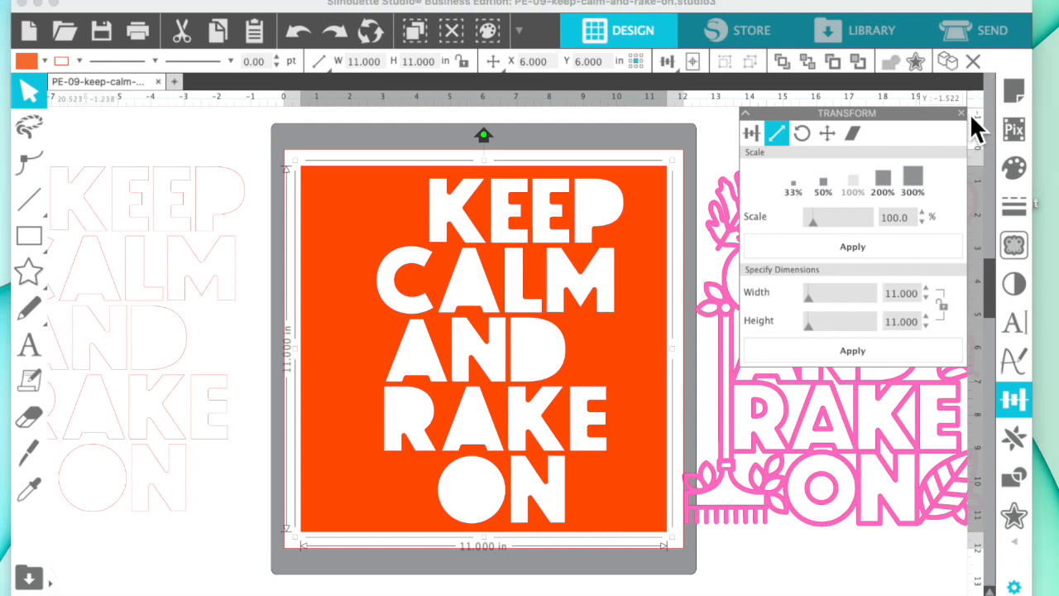
left_click(961, 113)
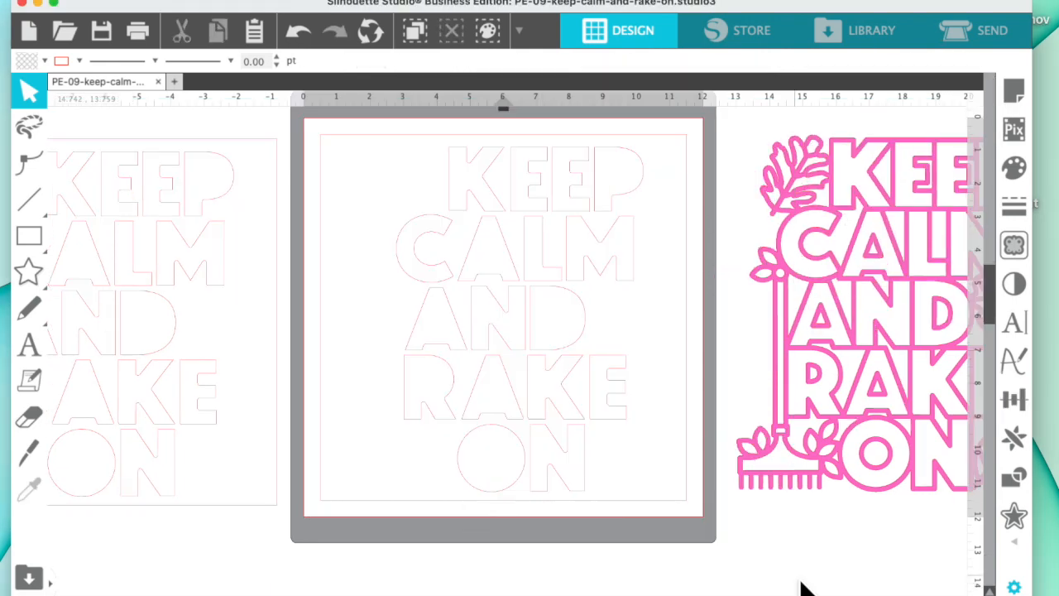
- Release the compound path of the square and letters on the mat, and delete the square
scroll(411, 517, "left", 4)
scroll(455, 476, "right", 1)
scroll(460, 482, "right", 5)
scroll(728, 455, "left", 1)
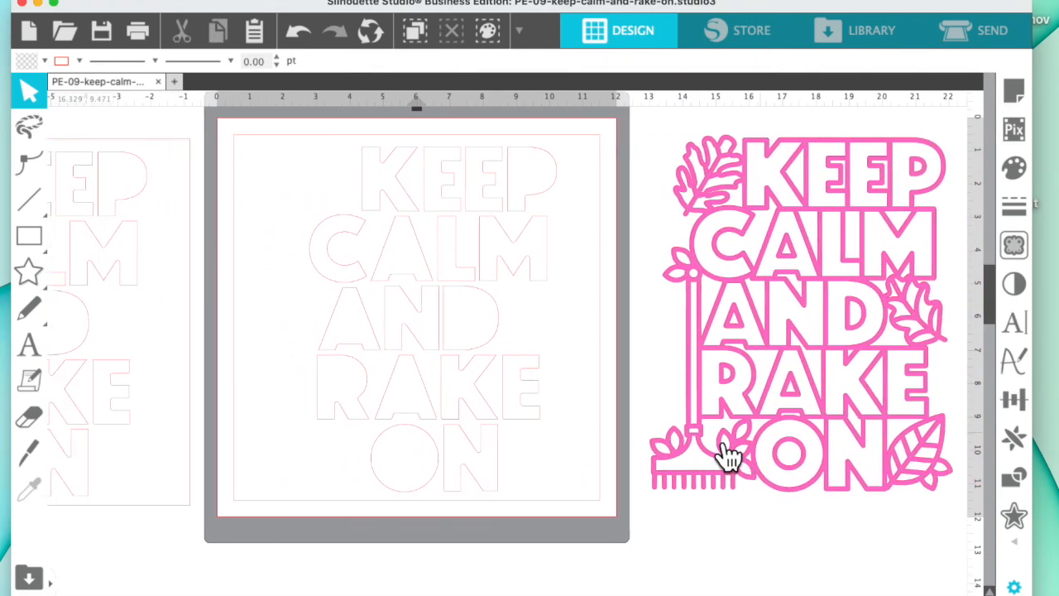
scroll(728, 455, "left", 2)
left_click(629, 451)
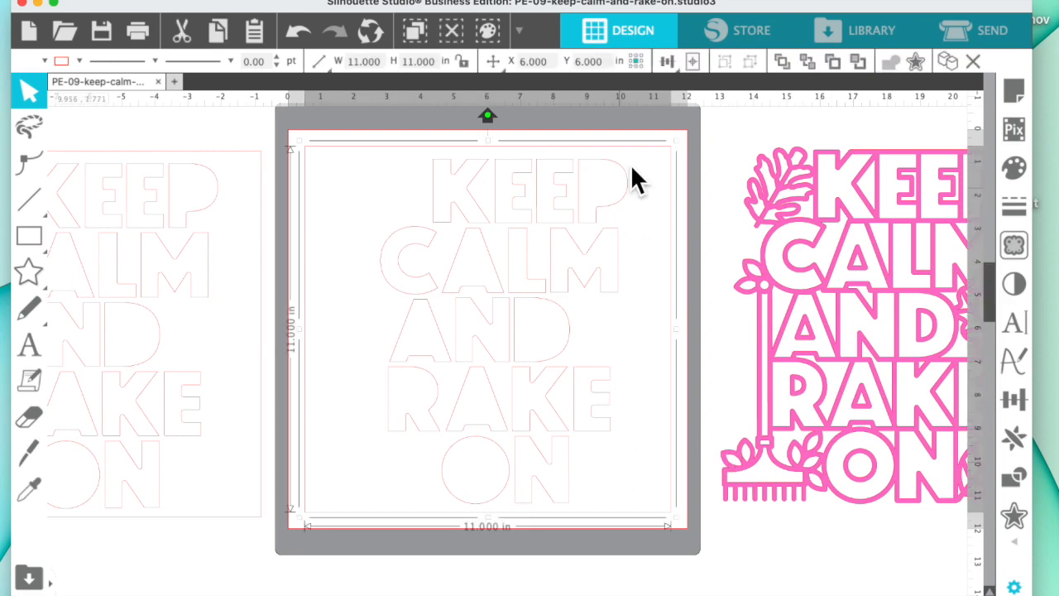
left_click(327, 0)
left_click(366, 200)
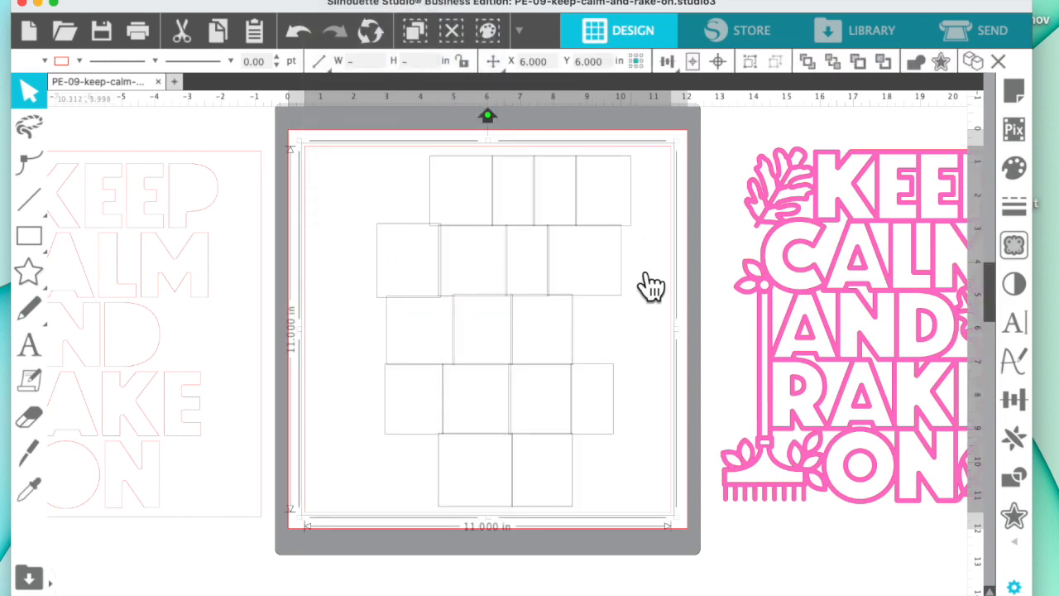
left_click(710, 265)
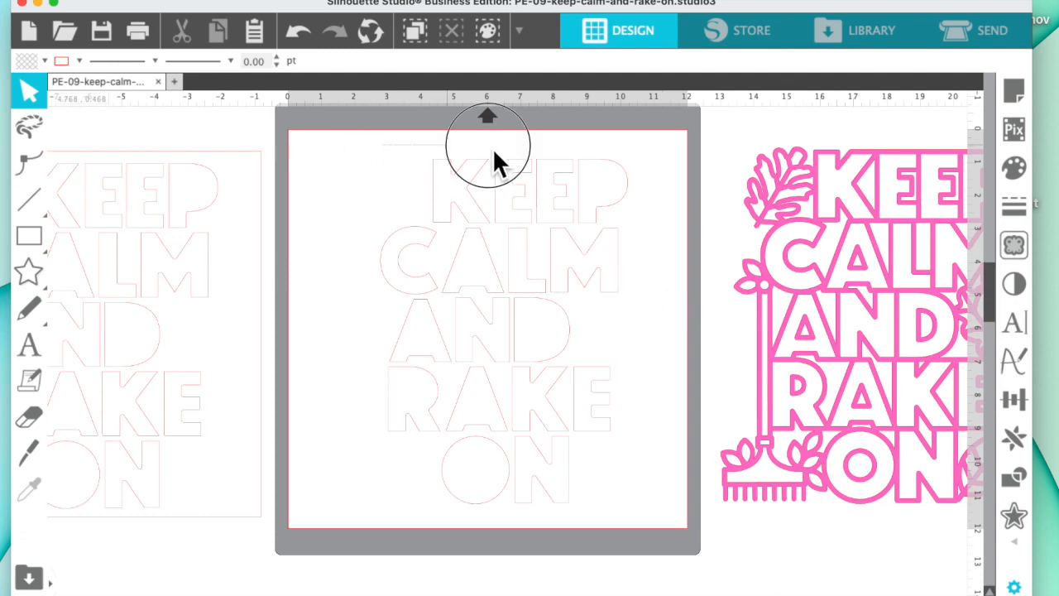
- Combine the separate letters on the mat into one compound path
left_click_drag(496, 160, 617, 513)
left_click(310, 2)
left_click(378, 198)
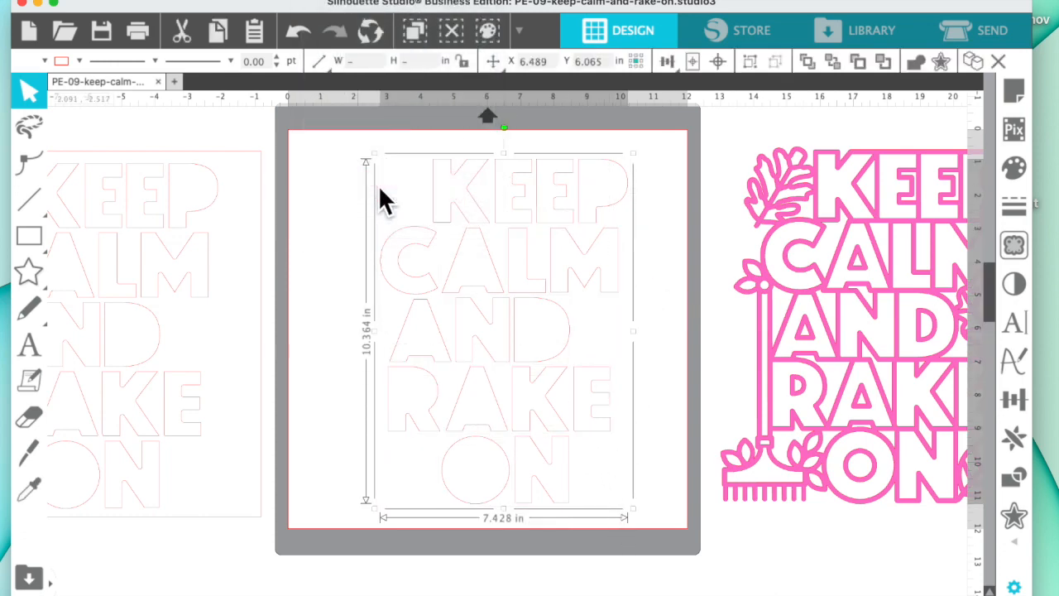
left_click(345, 255)
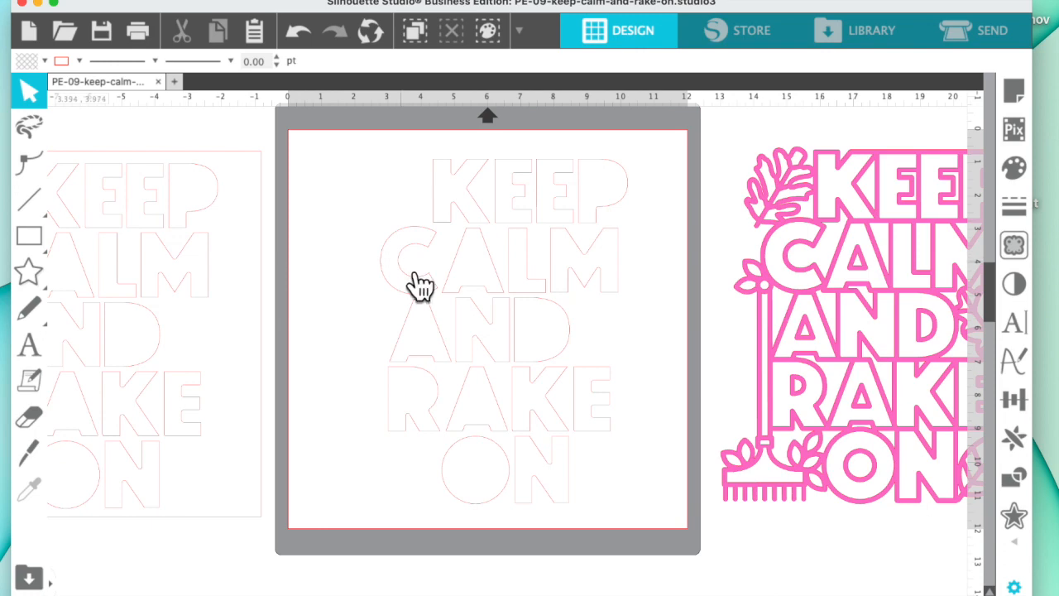
- Create a 0.145 in internal offset with sharp corners from the letters on the mat, and delete the original letters
left_click(414, 275)
left_click(1014, 516)
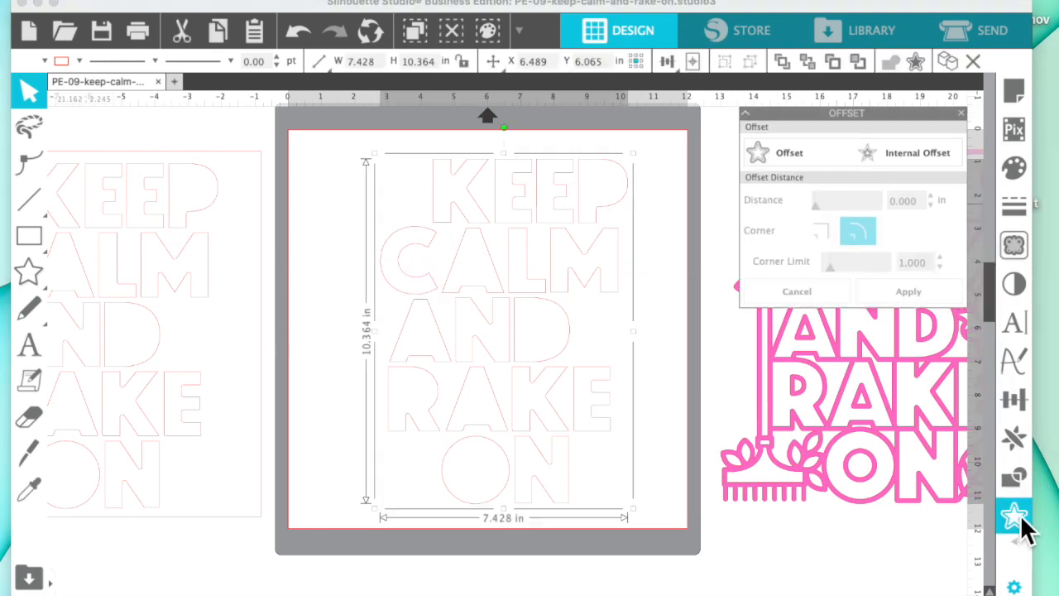
left_click(895, 152)
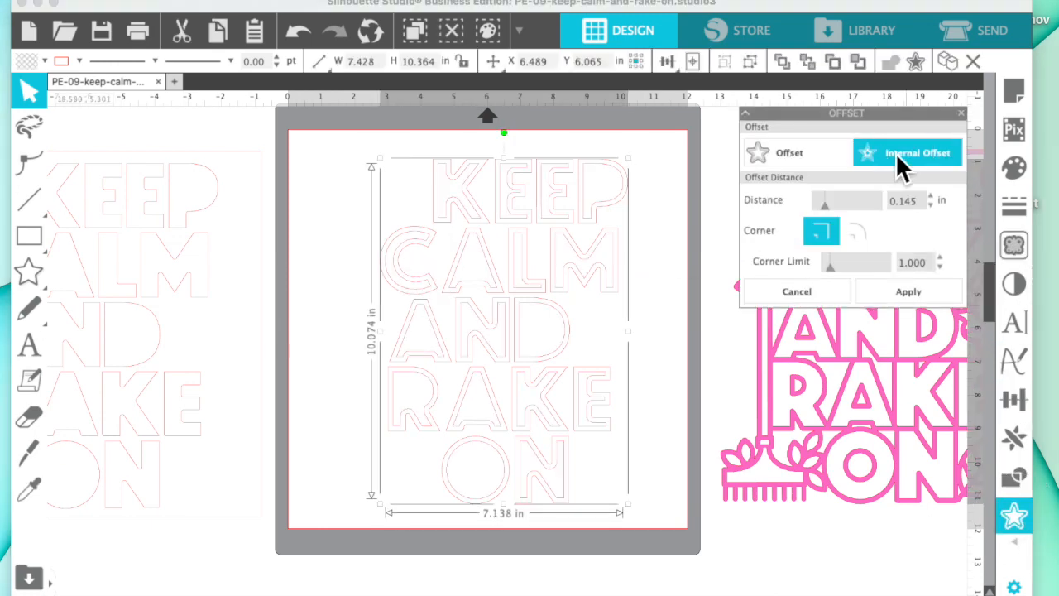
left_click(797, 291)
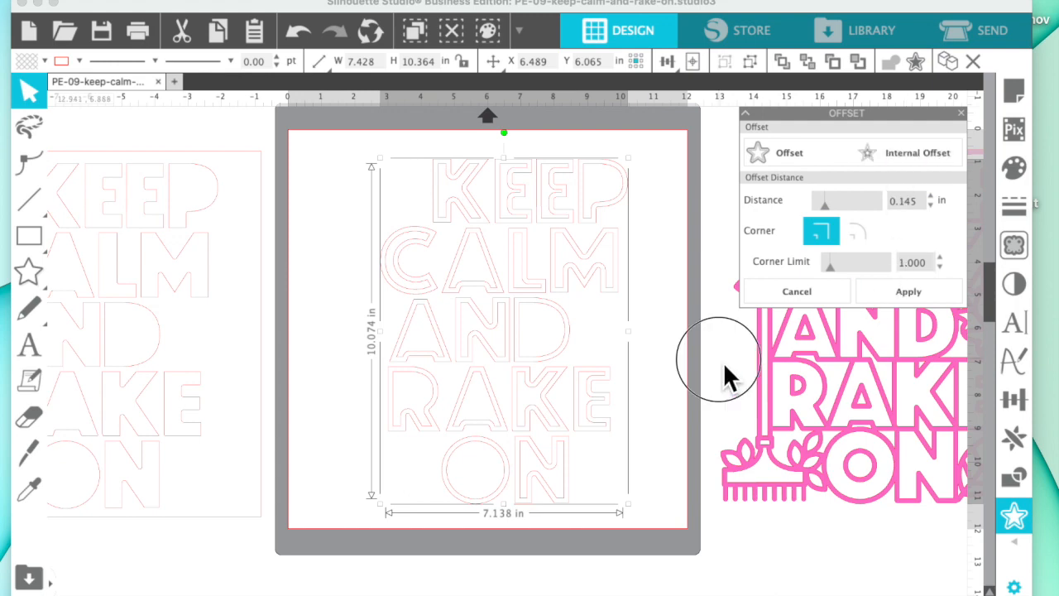
left_click(614, 440)
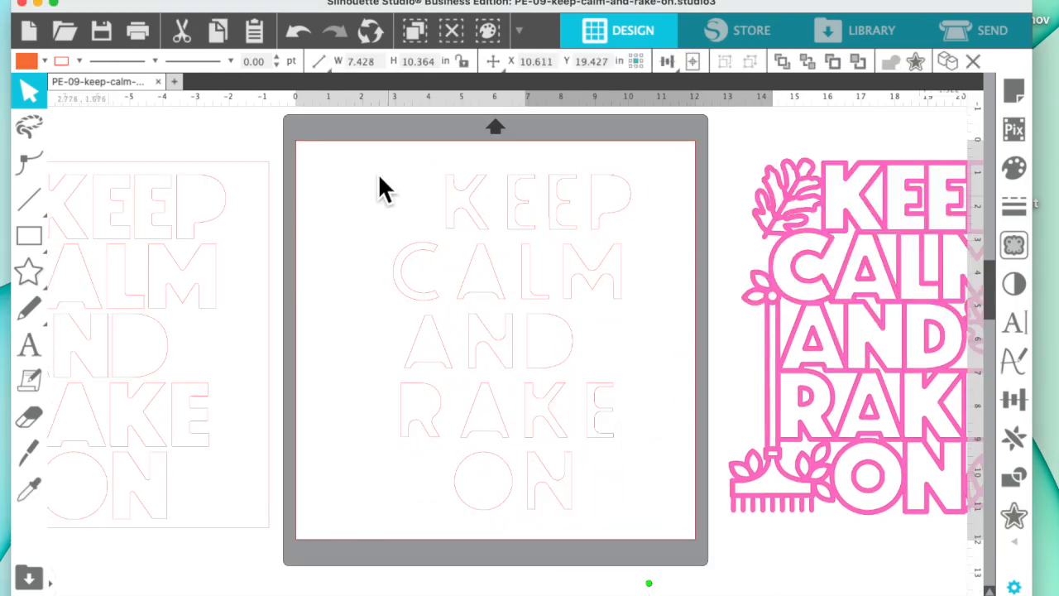
- Draw a rectangle about 10.1 by 10.6 in on the mat around the offset letters
left_click_drag(378, 178, 645, 526)
left_click(751, 63)
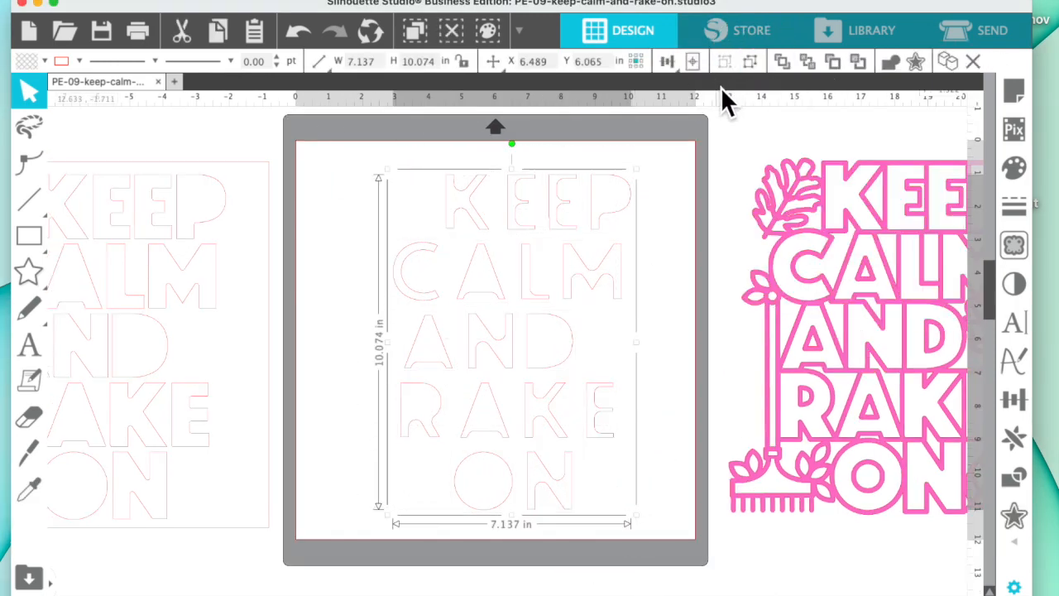
left_click(268, 525)
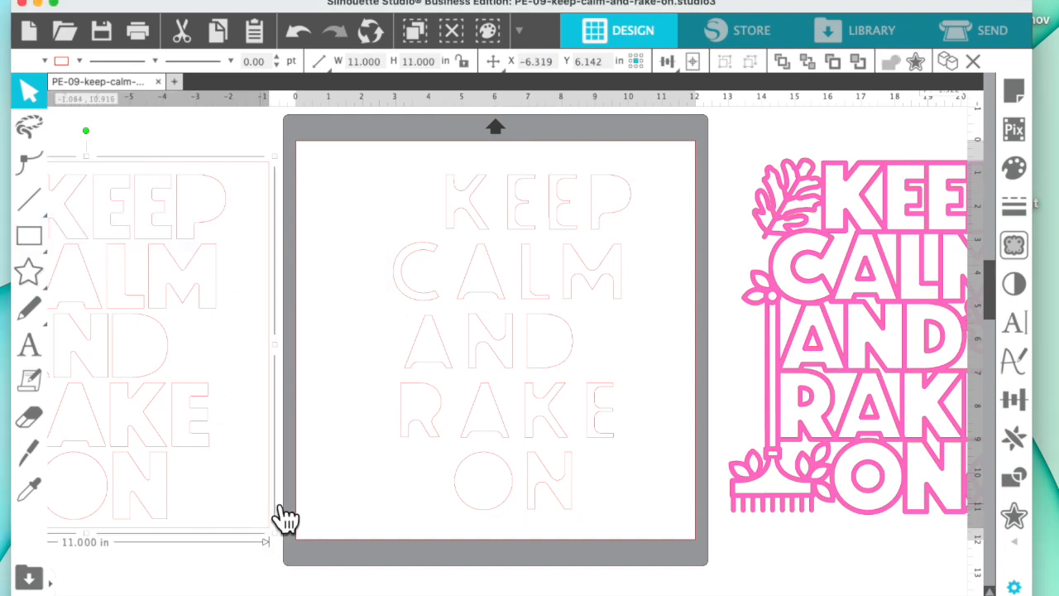
left_click(405, 438)
left_click(29, 236)
left_click_drag(322, 156, 670, 519)
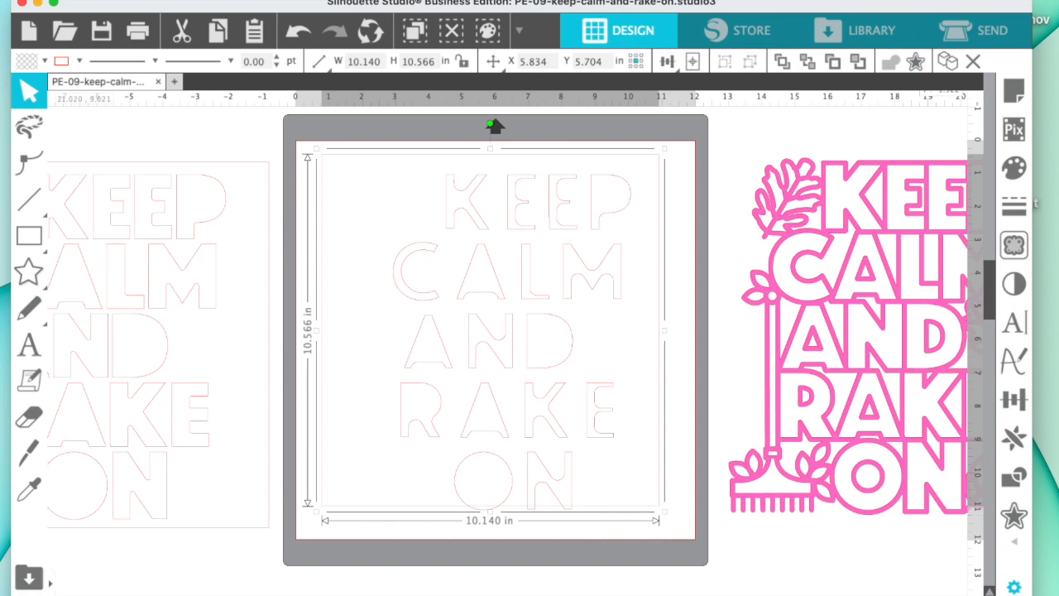
- Set the rectangle's size to 11.5 by 11.5 in and center it on the page
left_click(1014, 400)
left_click(776, 133)
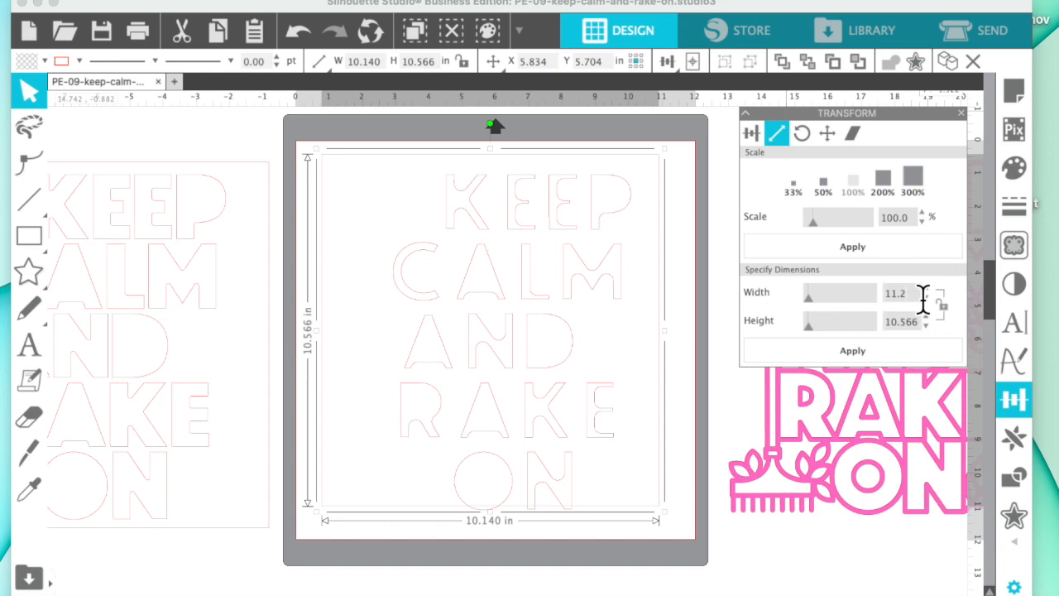
left_click(909, 329)
type("11.50")
left_click(888, 350)
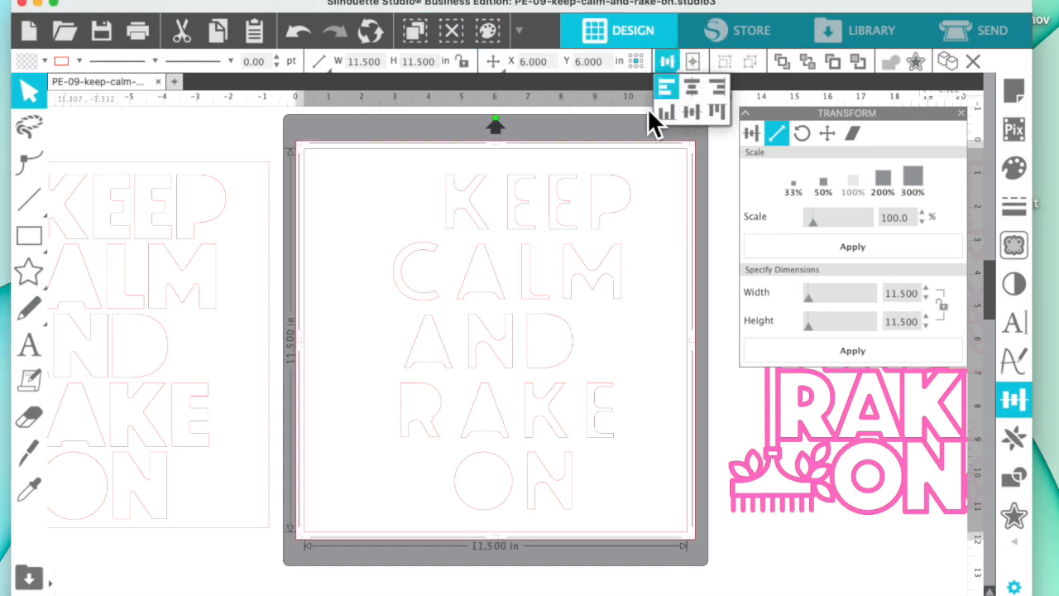
left_click(732, 208)
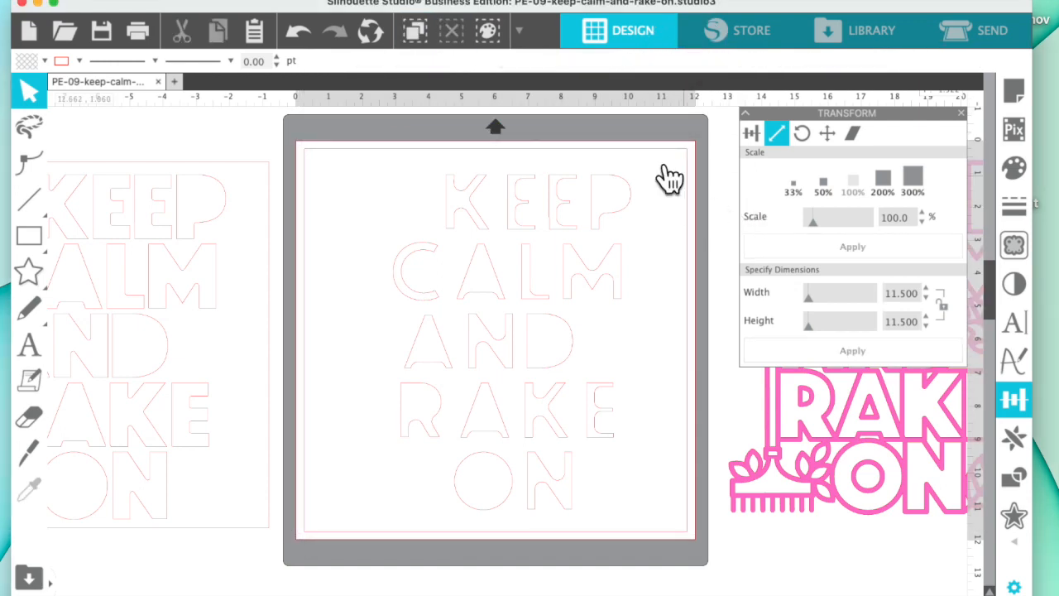
- Combine the 11.5 in square and the offset letters into one compound path, and fill it with pink FE729F
left_click_drag(304, 132, 701, 567)
left_click(347, 2)
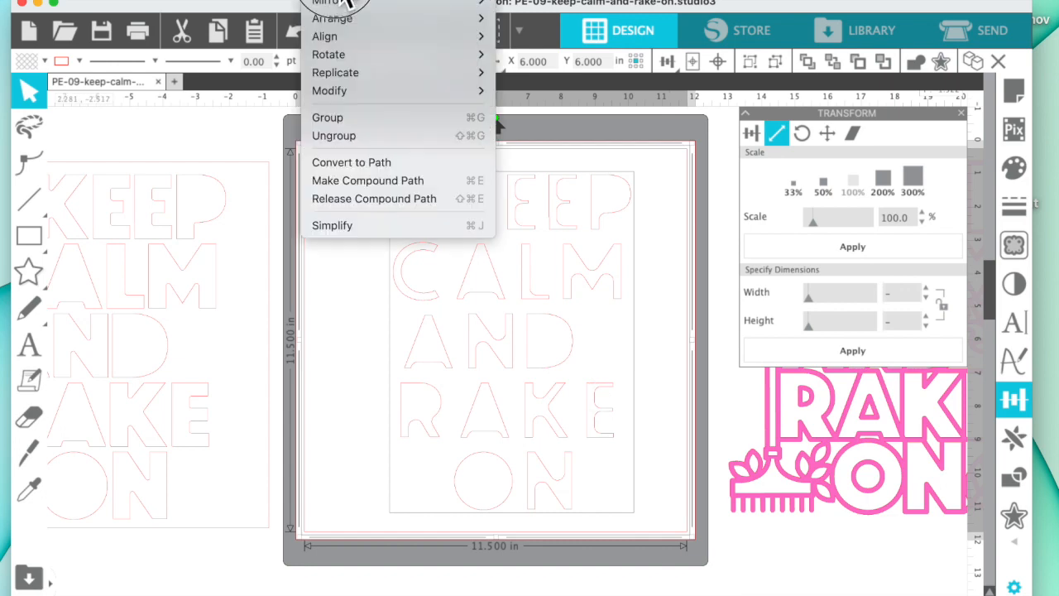
left_click(389, 181)
left_click(1015, 163)
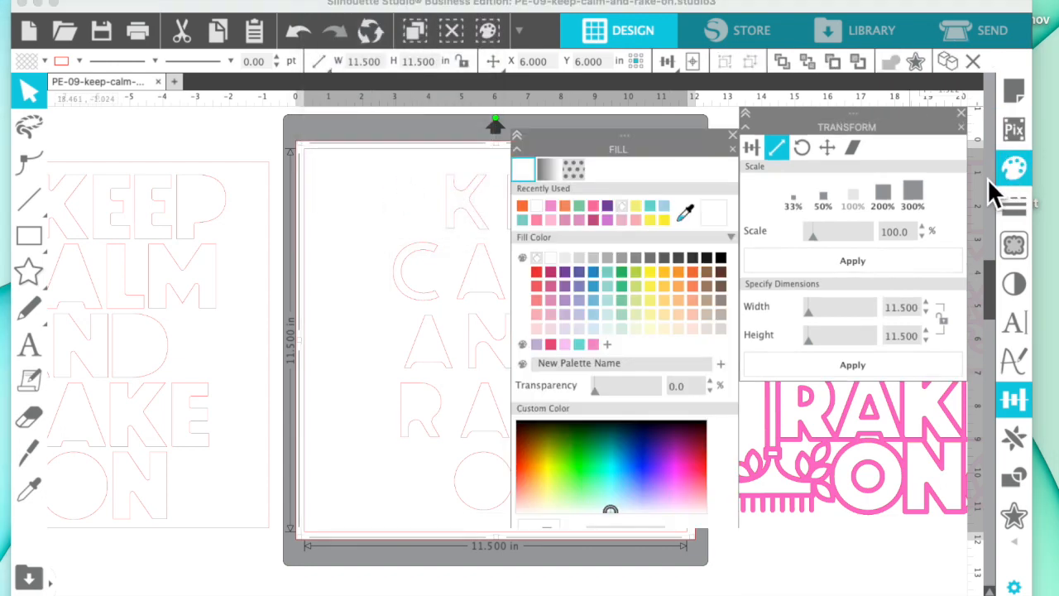
left_click(537, 198)
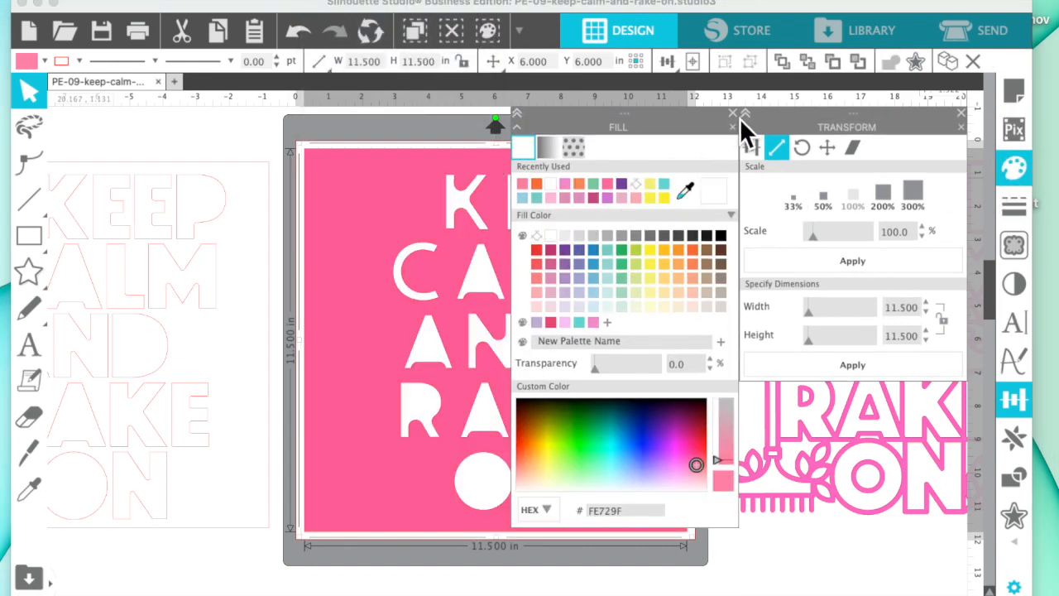
left_click(732, 127)
left_click(960, 126)
- Center the 11 in square with cut-out letters on the page and bring it to the front
left_click(263, 344)
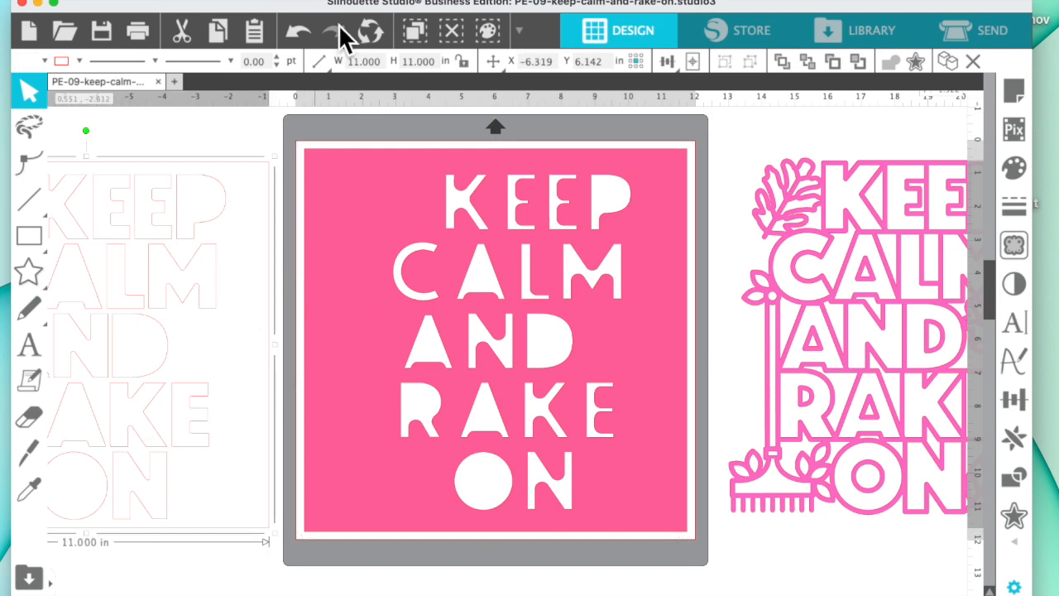
left_click(699, 60)
left_click(338, 4)
mouse_move(449, 14)
left_click(517, 17)
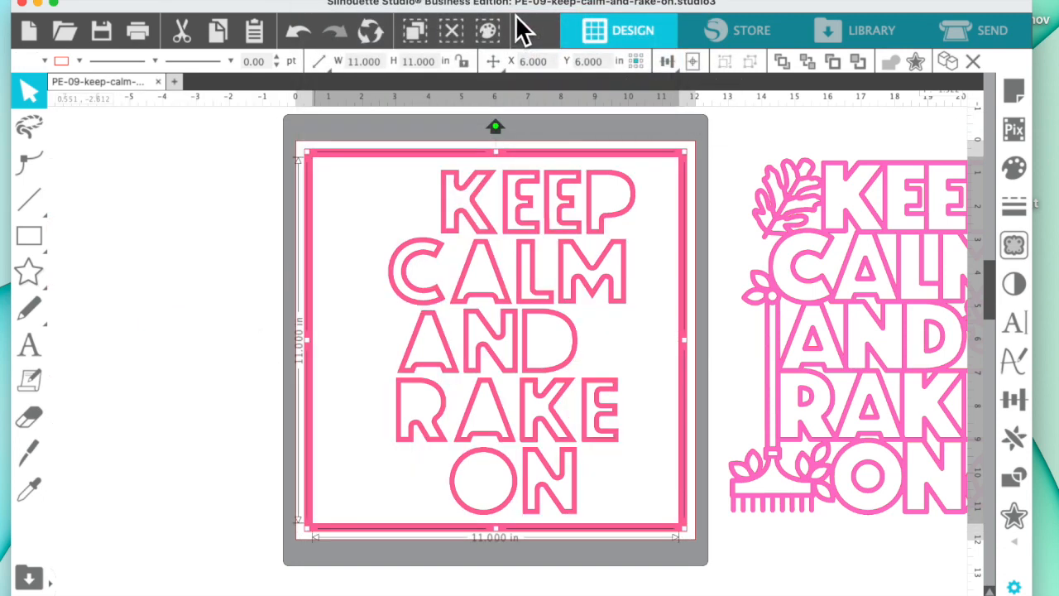
left_click(858, 267)
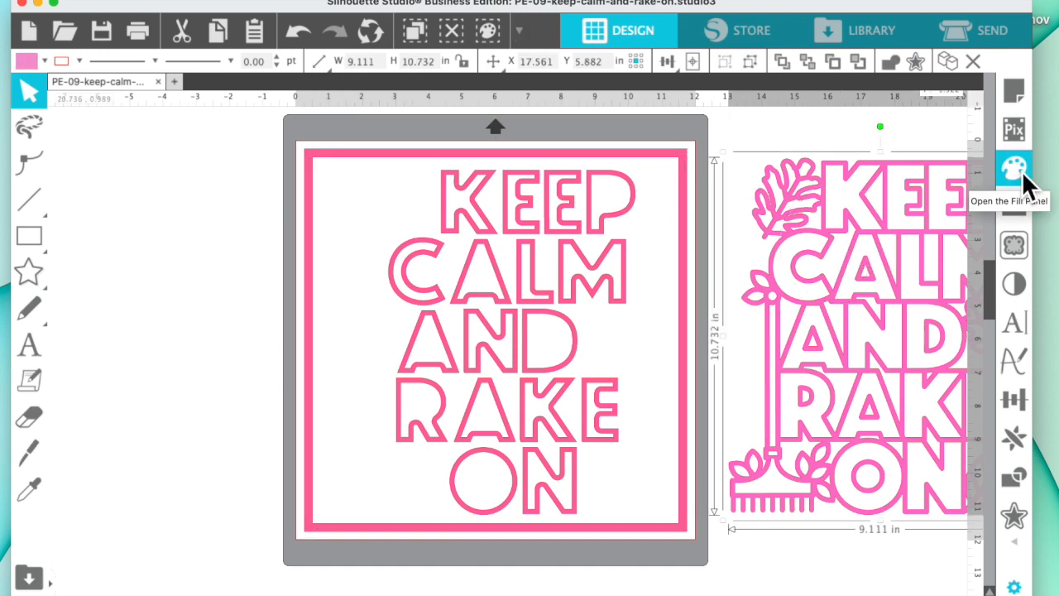
scroll(848, 269, "right", 5)
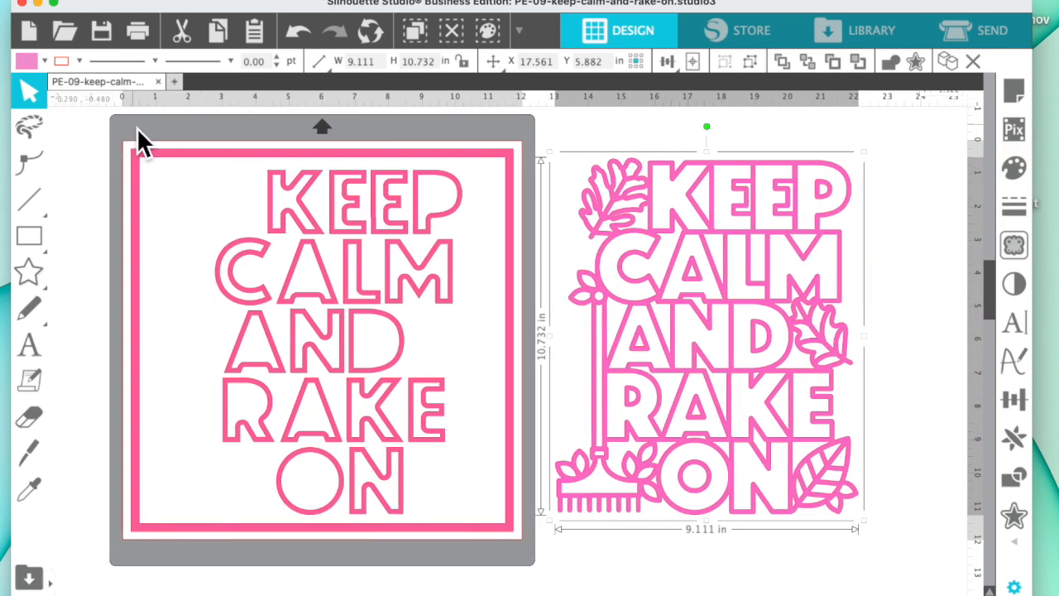
left_click(225, 114)
left_click_drag(269, 93, 180, 86)
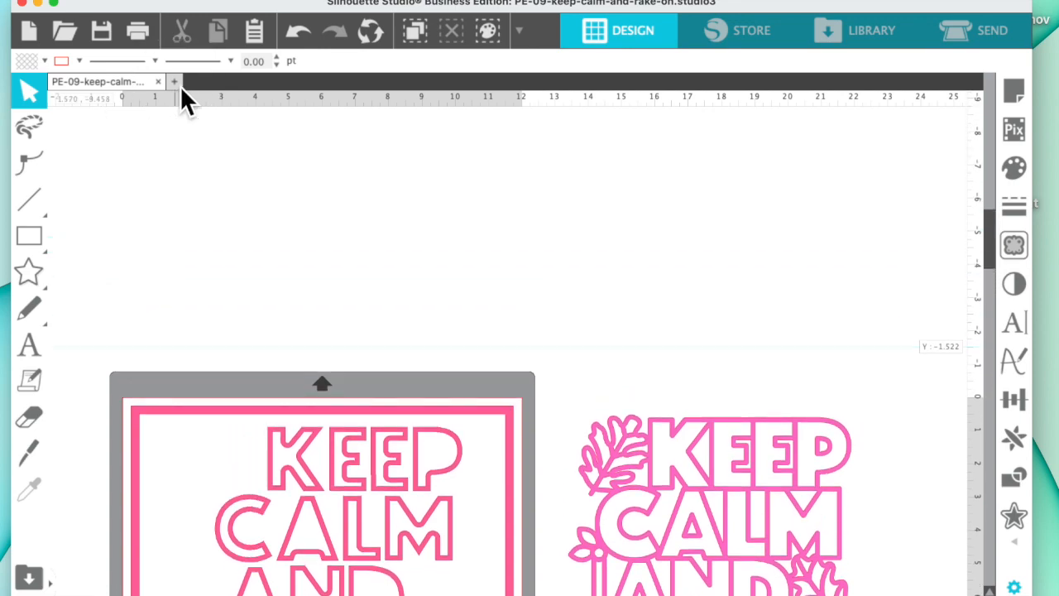
scroll(237, 237, "down", 5)
- Start a new document, and open the gardenshoppe p2 pattern from the library's Print Cut - Garden Shoppe folder
left_click(175, 81)
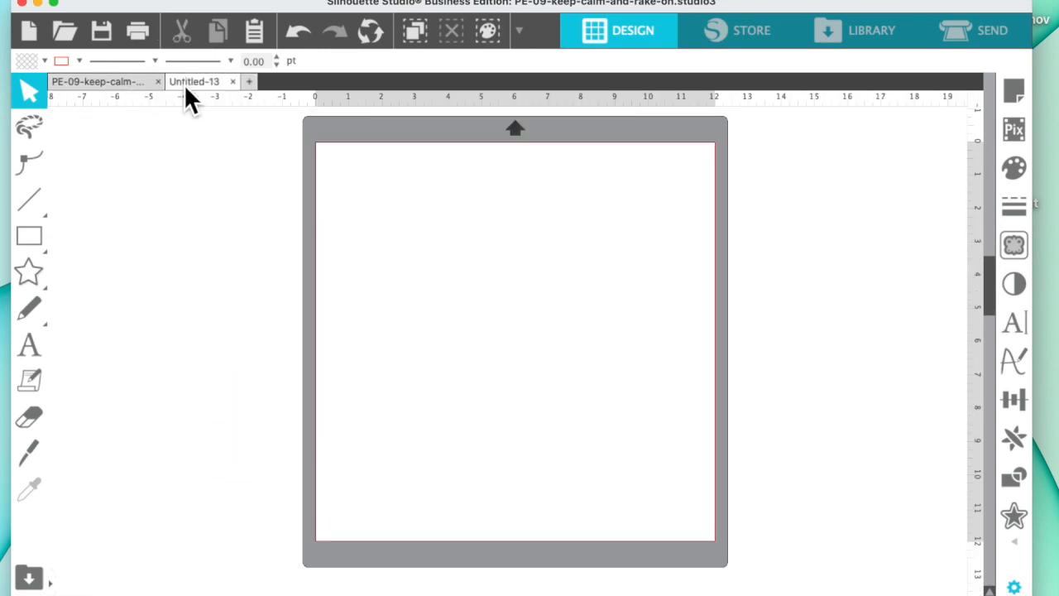
left_click(877, 32)
scroll(255, 433, "down", 10)
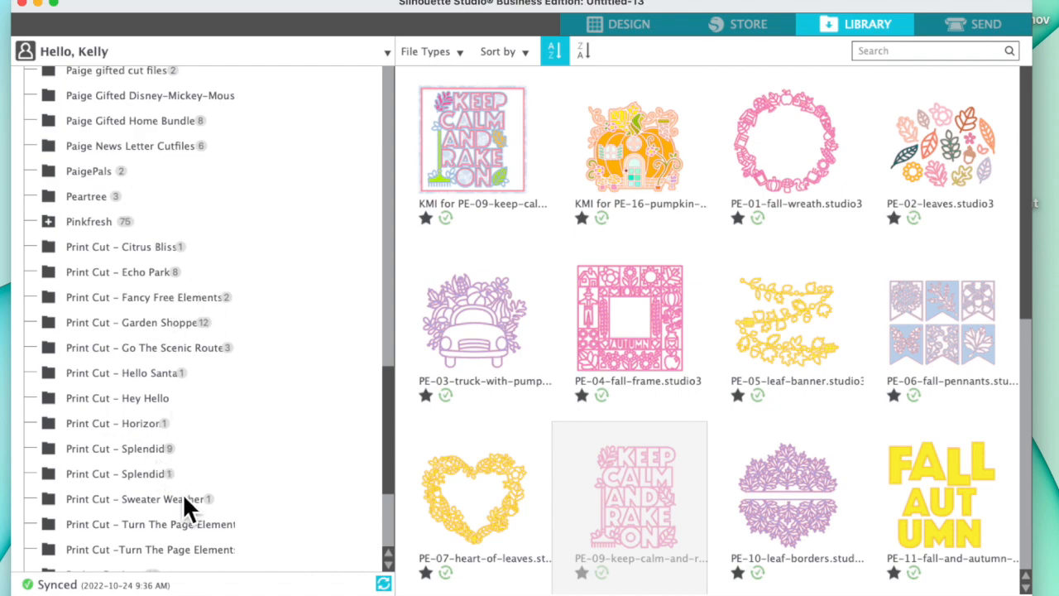
left_click(182, 324)
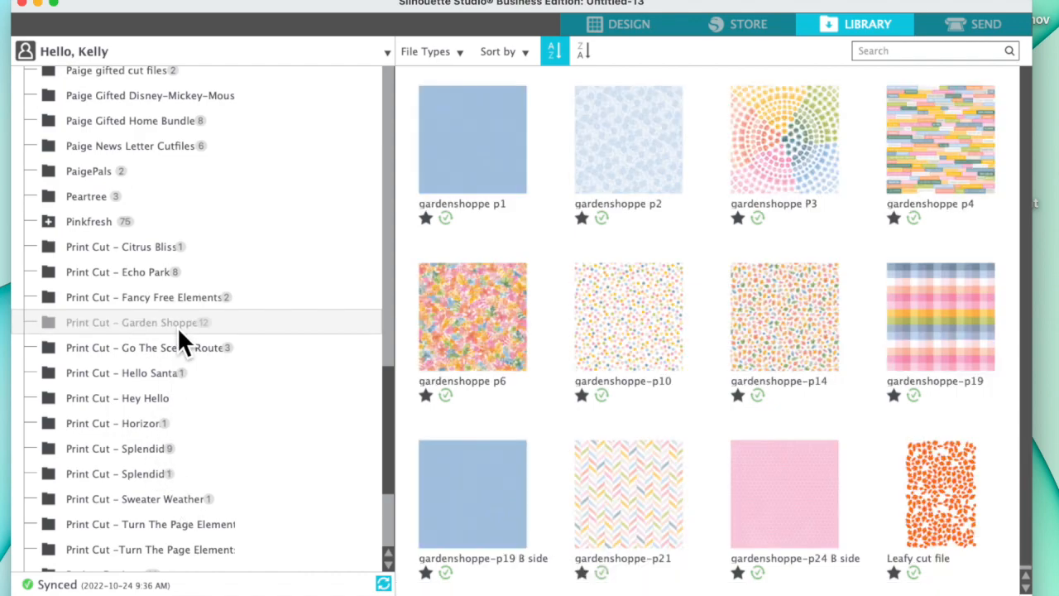
double_click(641, 170)
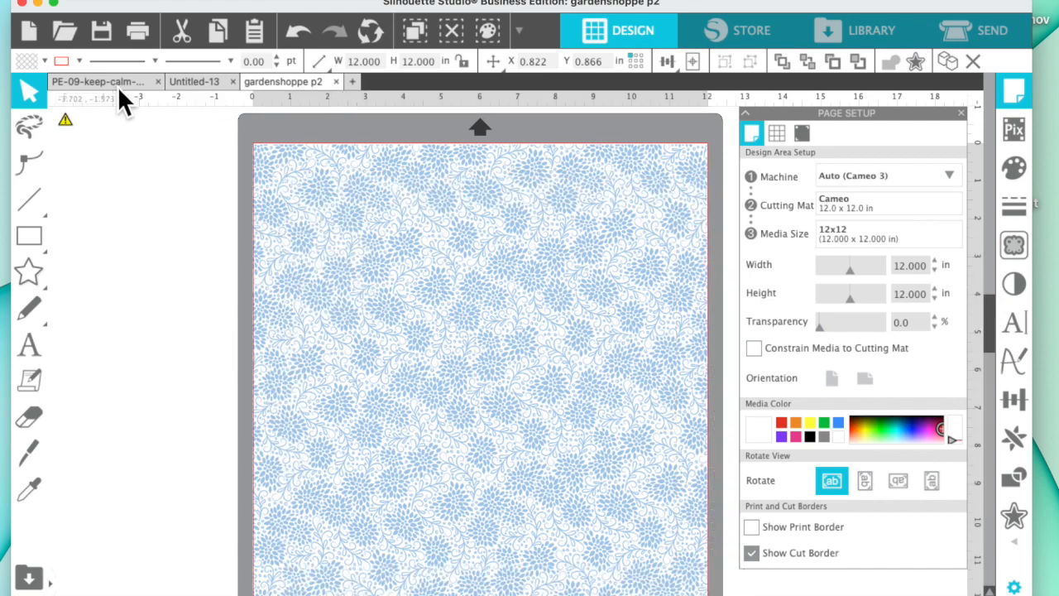
- Paste the blue floral pattern into the keep-calm document, send it to the back, and place it over the mat
left_click(117, 86)
key("super+v")
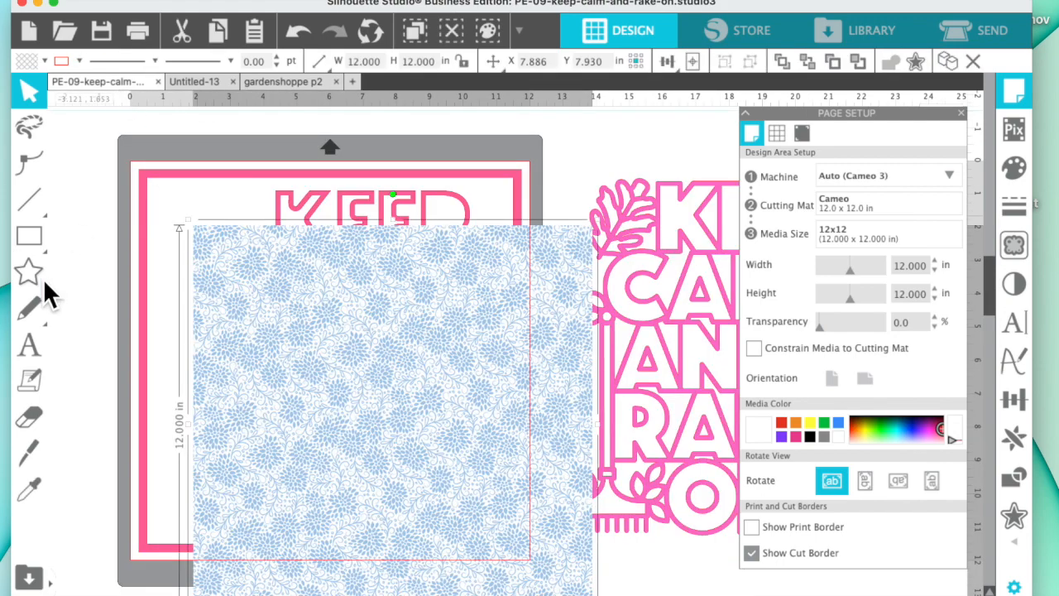
left_click(346, 4)
mouse_move(342, 29)
left_click(564, 37)
left_click_drag(559, 307, 482, 223)
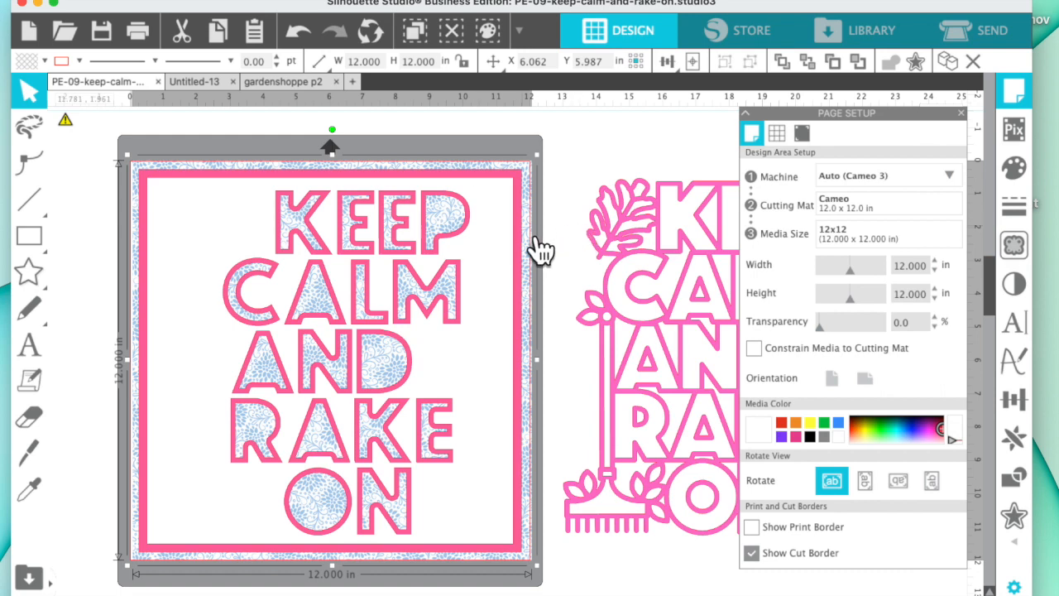
- Try different pink fills on the 11.5 in square, and settle on the bright pink close to the Keep Calm design's color
left_click(520, 243)
left_click(1015, 169)
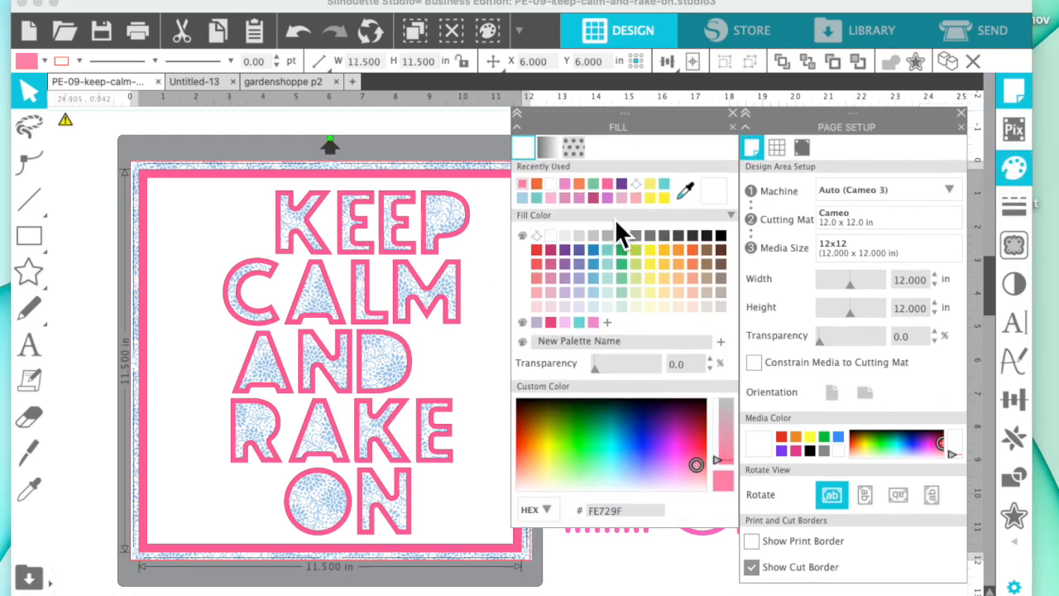
left_click(552, 198)
left_click(594, 323)
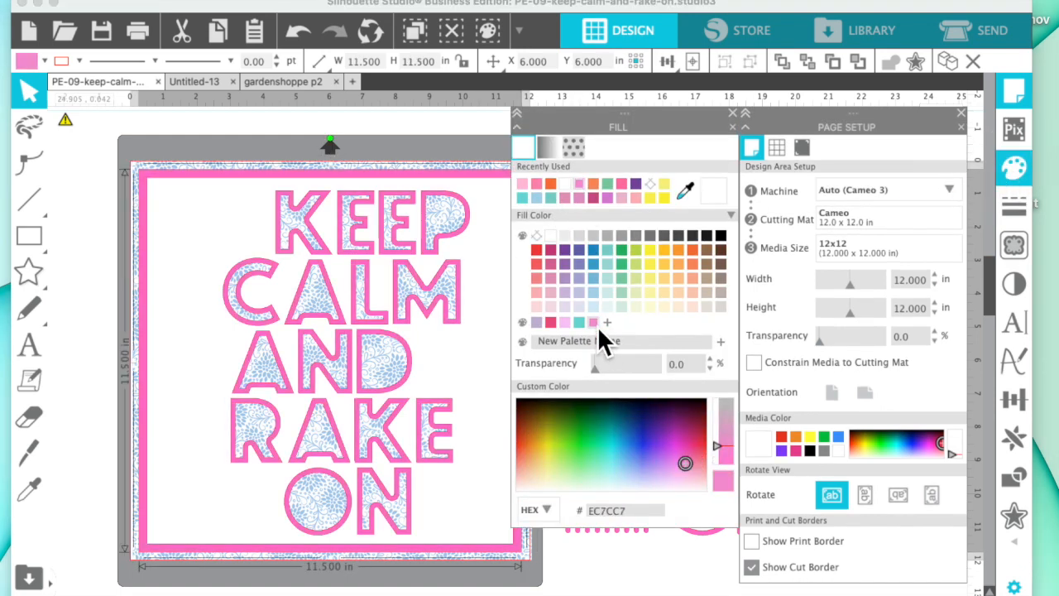
left_click(565, 322)
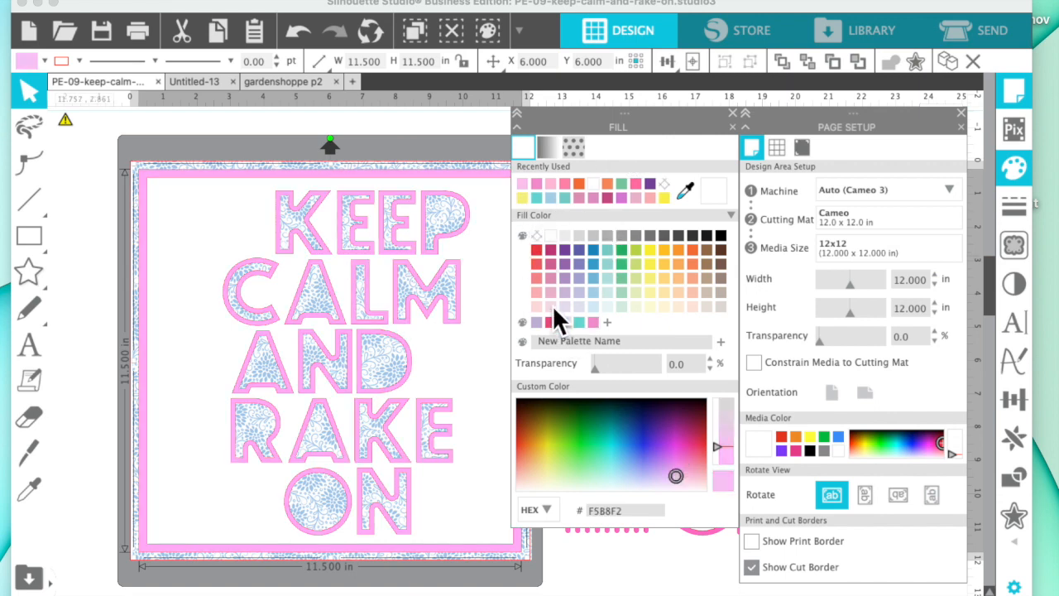
left_click(542, 189)
left_click(733, 126)
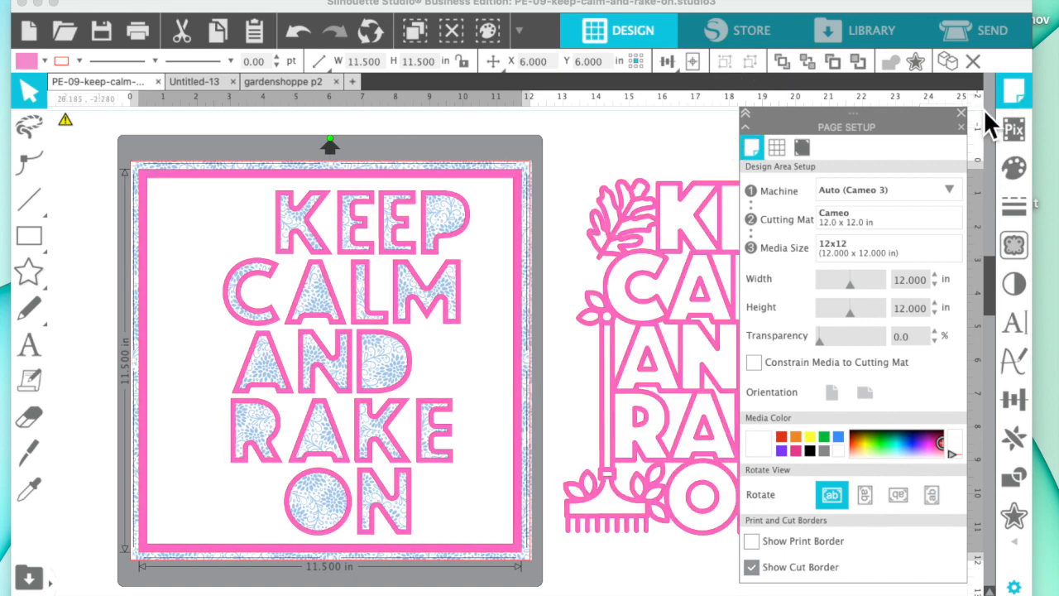
left_click(1011, 95)
- Fill the full Keep Calm and Rake On design beside the mat with blue 6AAFD3
left_click(761, 294)
left_click(1013, 168)
left_click(837, 250)
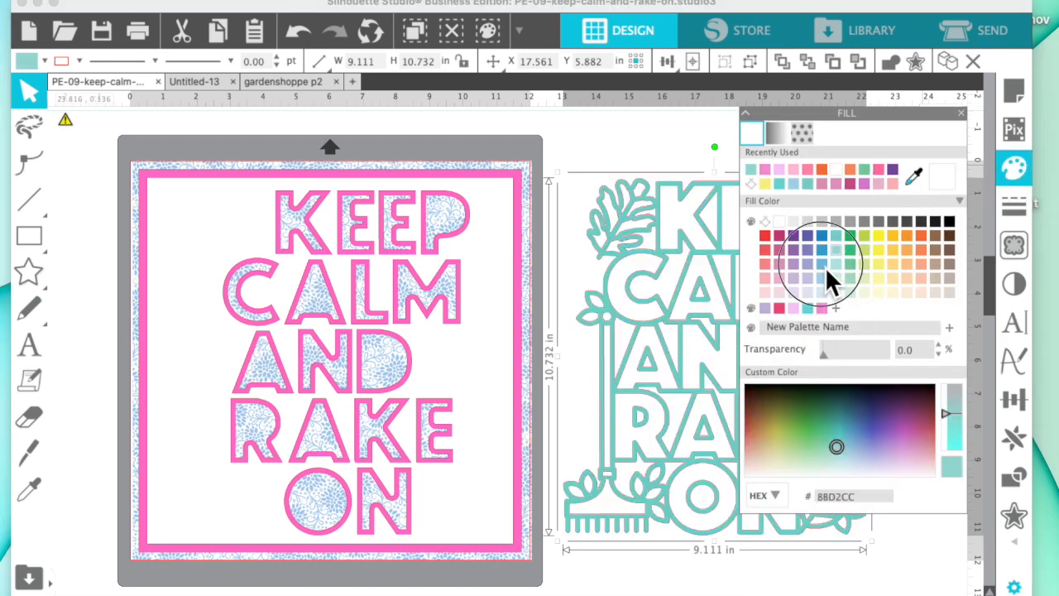
left_click(823, 265)
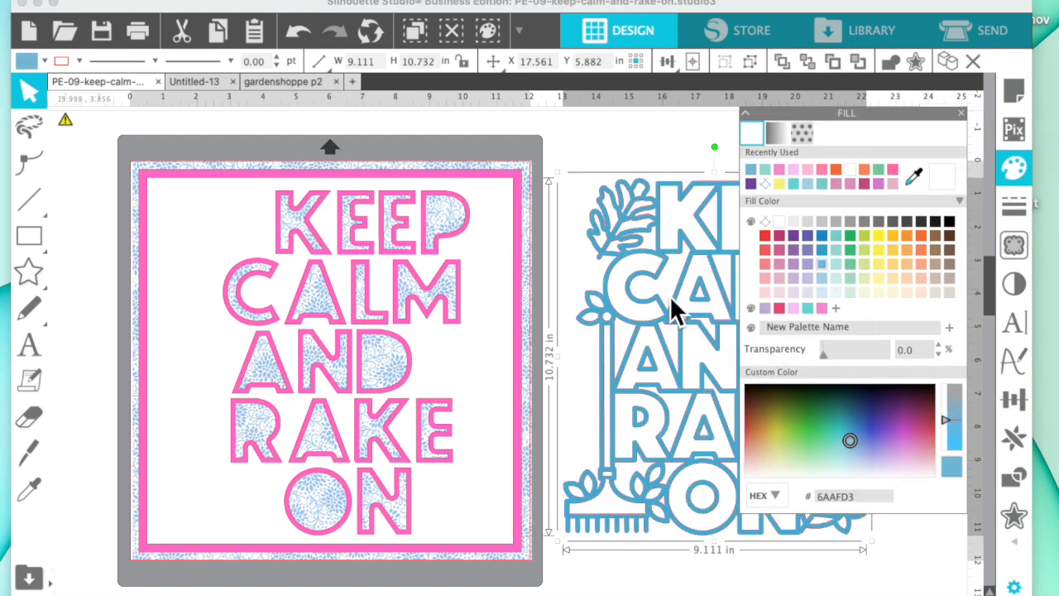
- Move the blue Keep Calm design onto the mat and bring it to the front
left_click_drag(686, 326, 329, 292)
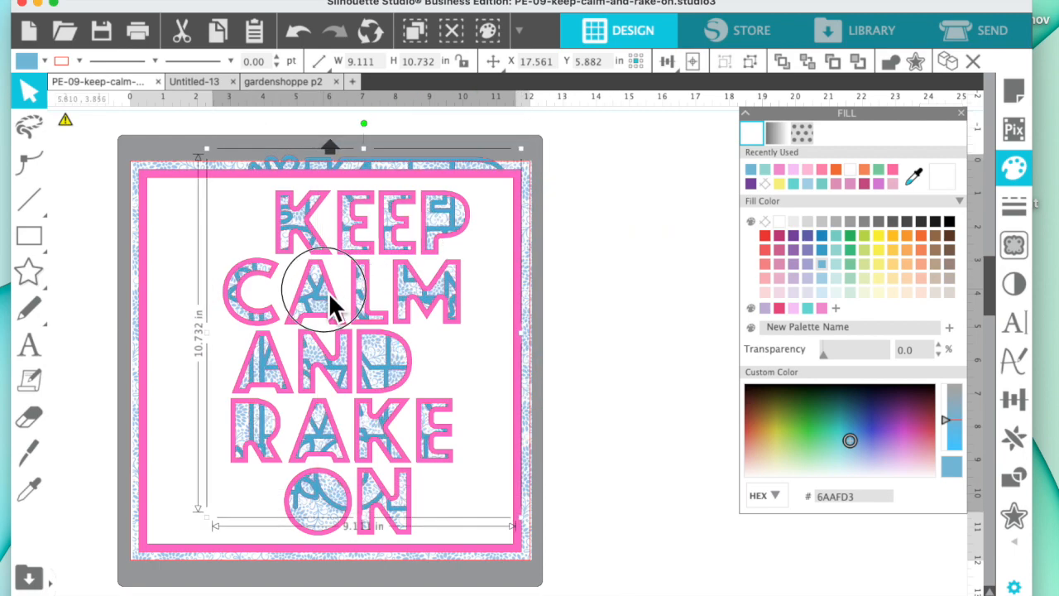
left_click(332, 3)
mouse_move(339, 23)
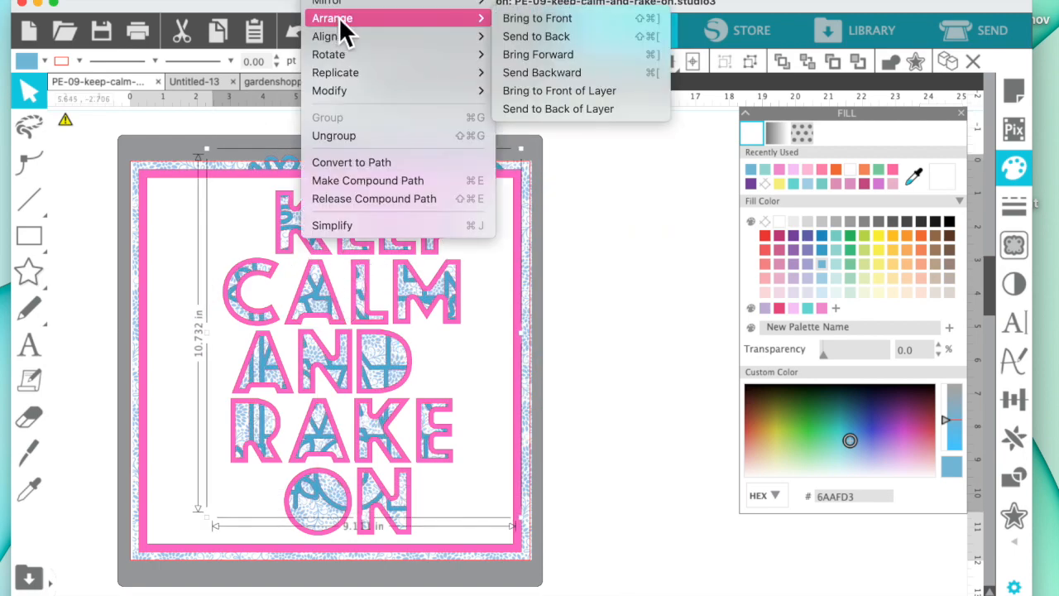
left_click(531, 21)
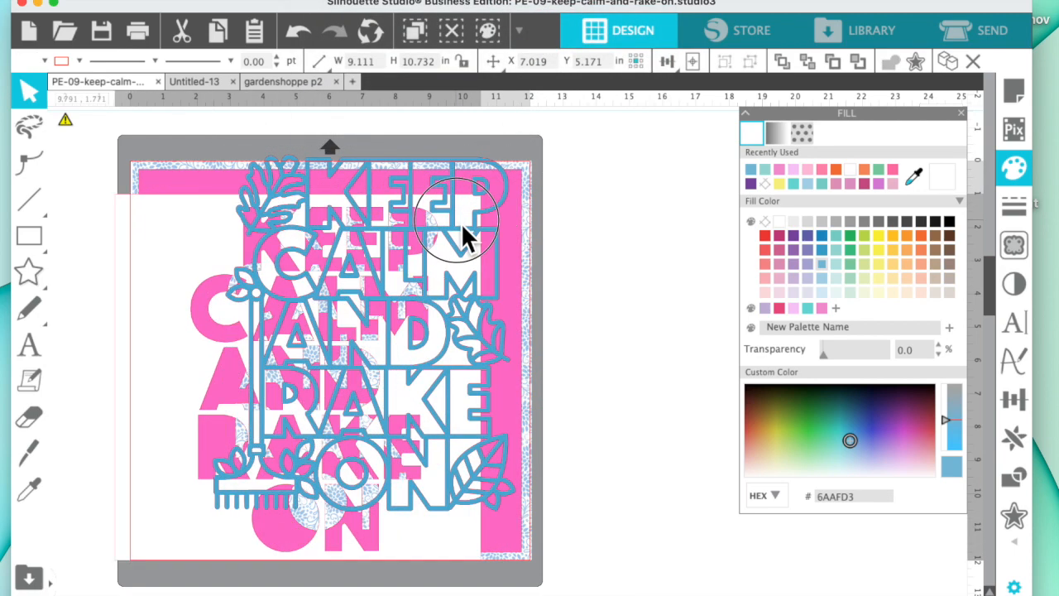
- Align the blue design's lettering with the cut-out letters of the layers beneath it
left_click(194, 235)
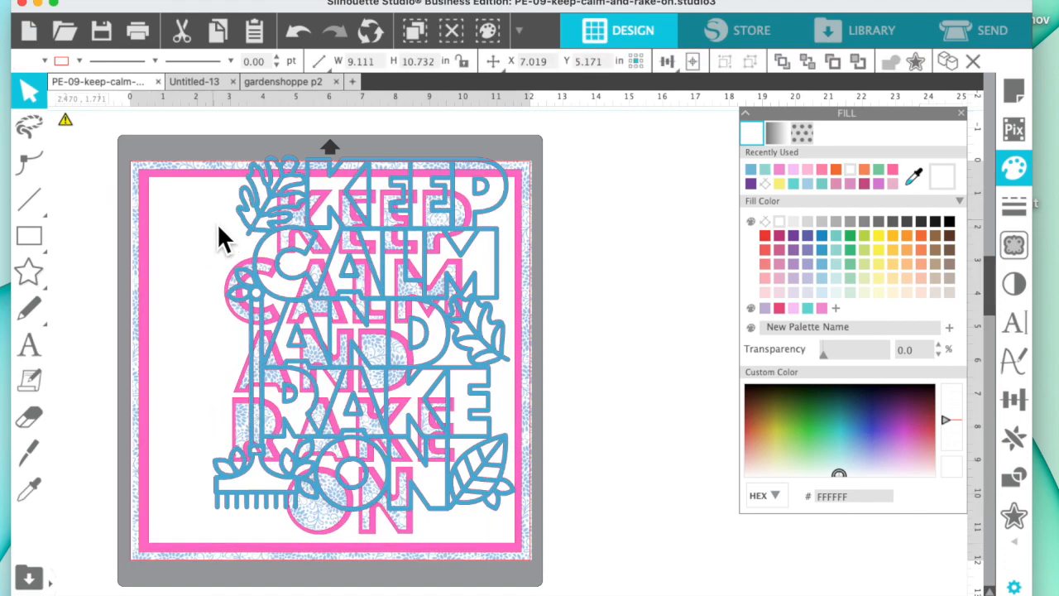
left_click(256, 197)
left_click_drag(256, 196, 225, 225)
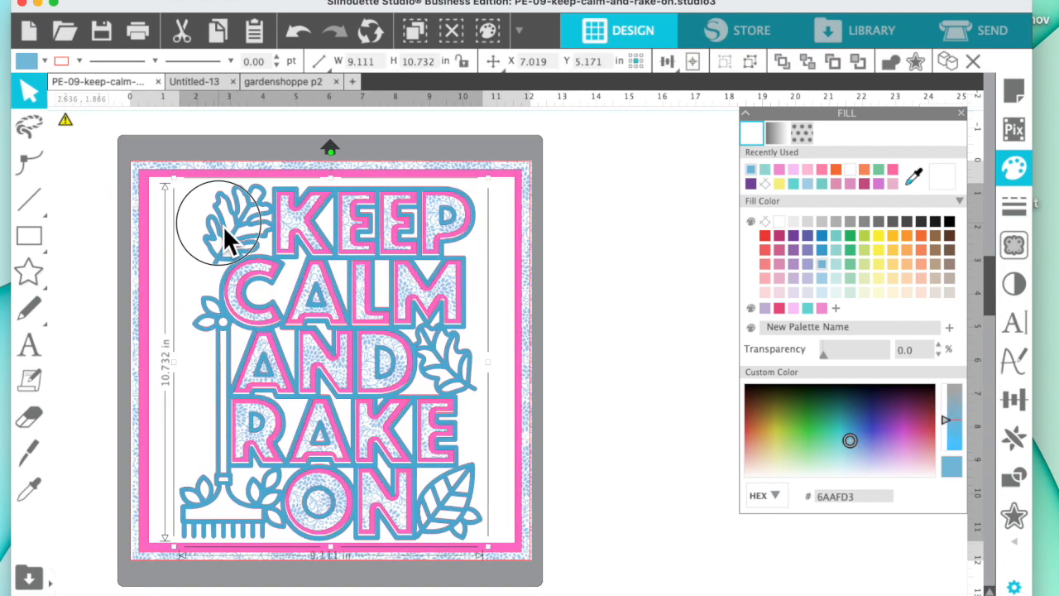
- Fine-tune the blue design's position over the letters, checking it against the centered 11.5 in pink square
left_click(586, 233)
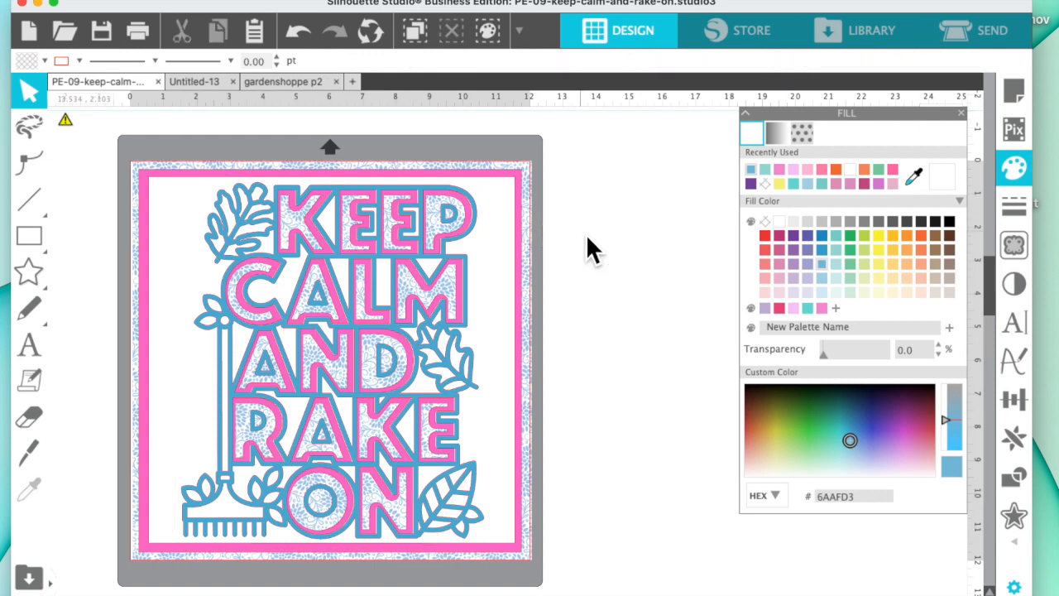
left_click(466, 431)
key("Left")
key("Right")
key("Right")
left_click(635, 338)
left_click(467, 237)
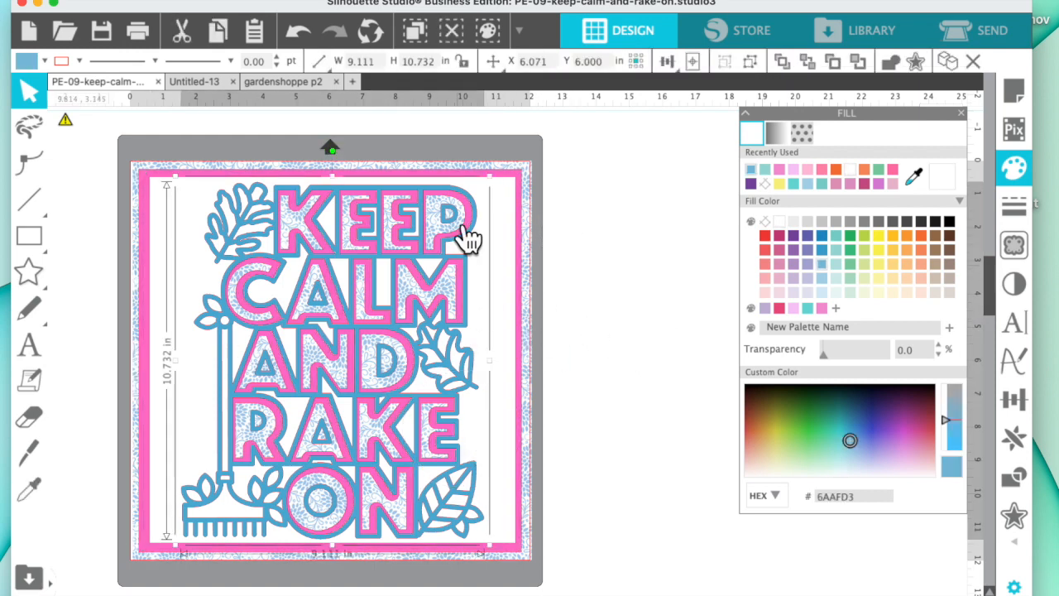
left_click(533, 258)
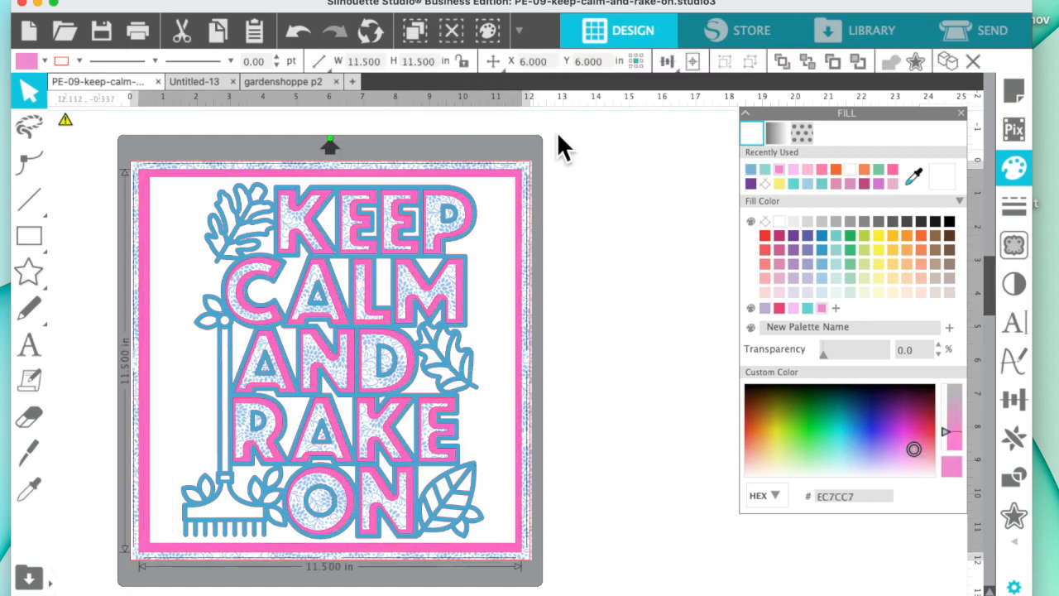
left_click(695, 66)
left_click(490, 251)
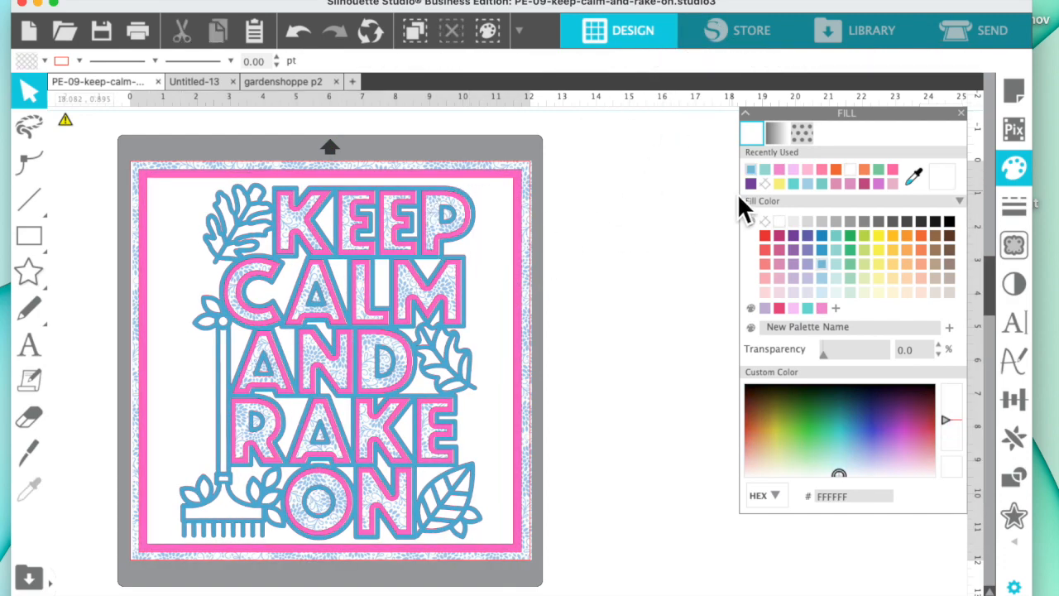
- Paste a copy of the blue Keep Calm design and place it beside the mat
left_click(478, 331)
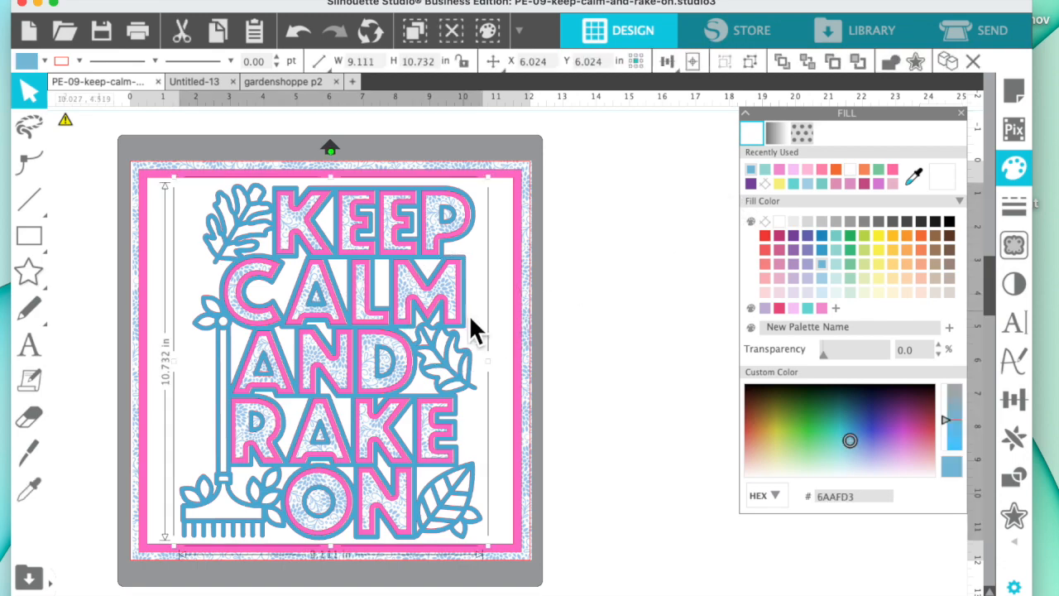
key("super+v")
left_click_drag(482, 346, 773, 307)
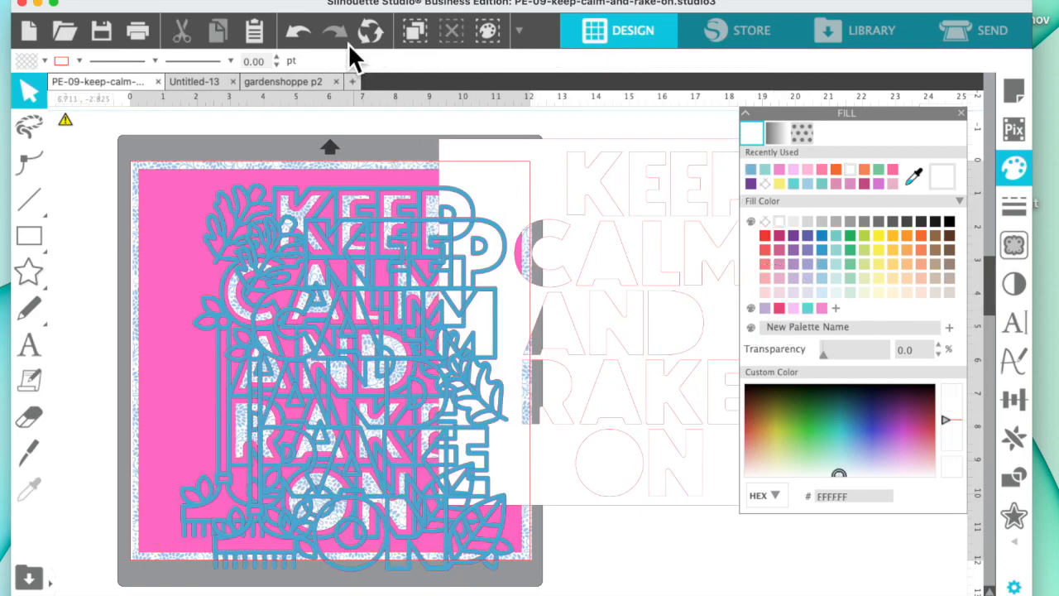
left_click(300, 31)
left_click_drag(497, 233, 852, 197)
left_click(961, 116)
scroll(743, 170, "right", 5)
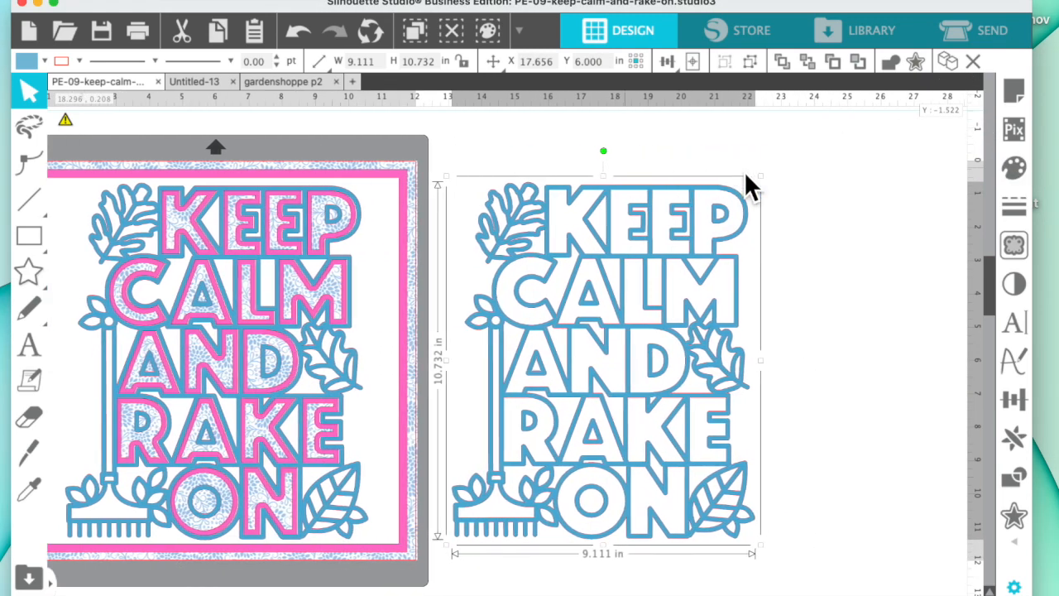
- Fill the copied design beside the mat with white and release its compound path
left_click(1014, 167)
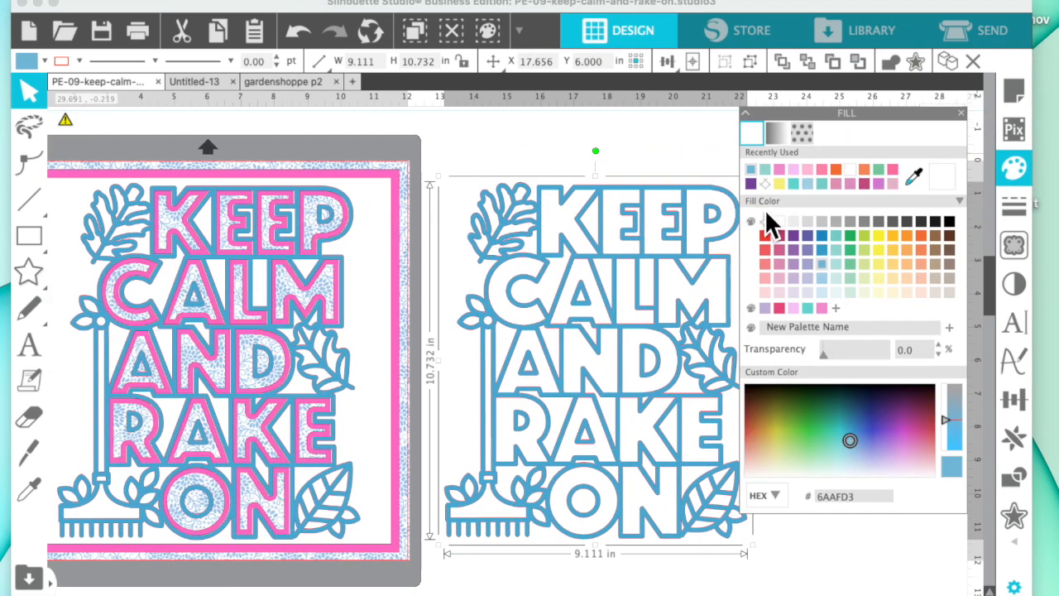
left_click(782, 222)
left_click(335, 1)
left_click(407, 177)
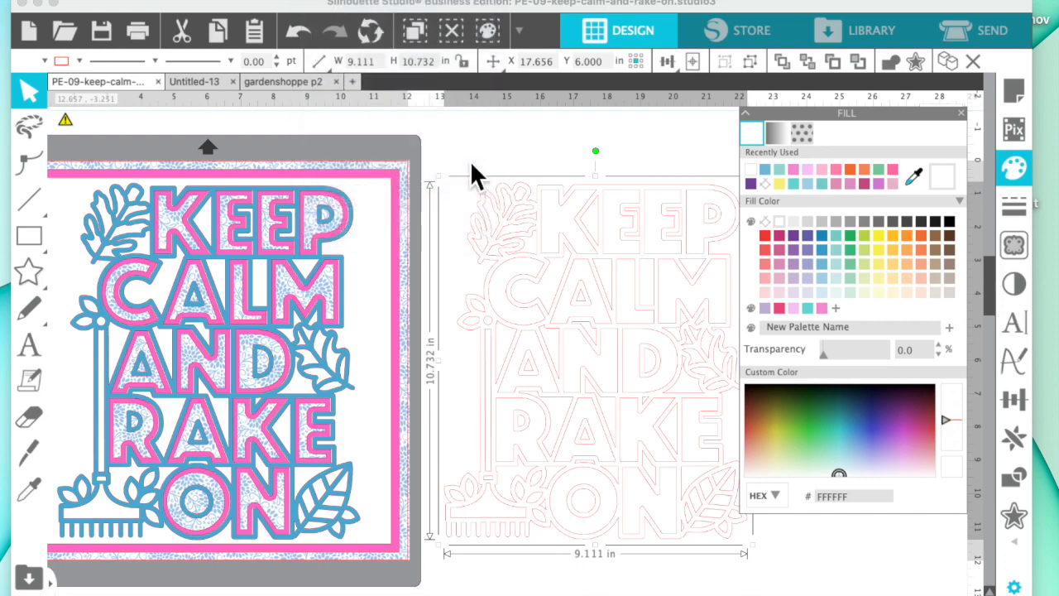
left_click(962, 114)
- Pull the copy's outer outline, the N and the corner piece beside it away from the large leaf's parts
left_click_drag(742, 329, 1056, 221)
left_click(750, 62)
left_click(765, 207)
left_click(703, 321)
left_click_drag(618, 536, 663, 529)
left_click(664, 530)
left_click_drag(589, 485, 720, 431)
left_click_drag(573, 522, 484, 525)
- Select the large leaf's inner pieces and move them clear of the outlined design
left_click(571, 552)
left_click_drag(575, 552, 638, 488)
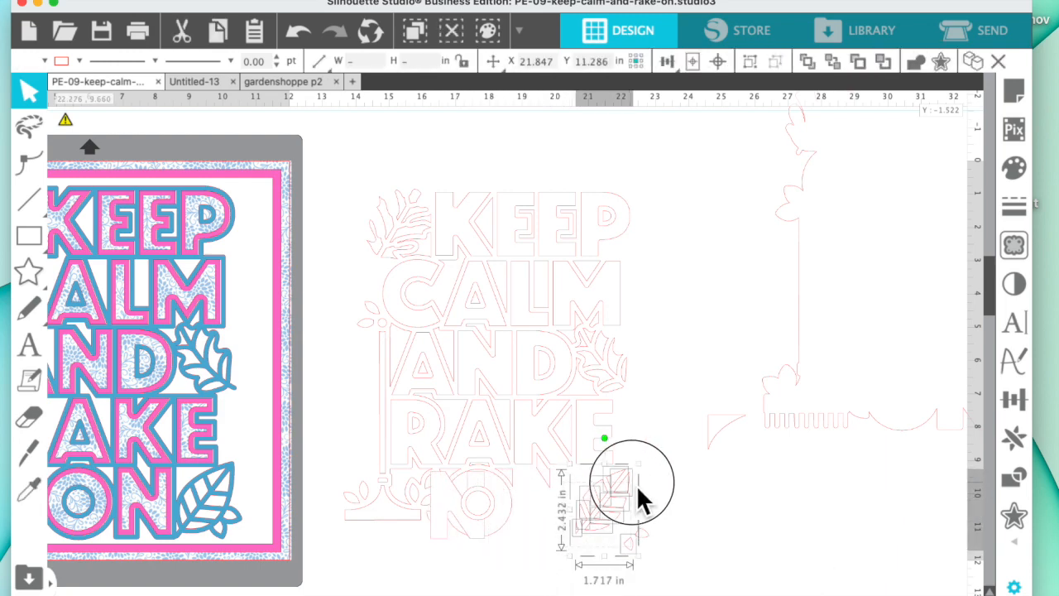
left_click(614, 553)
left_click_drag(589, 571, 766, 523)
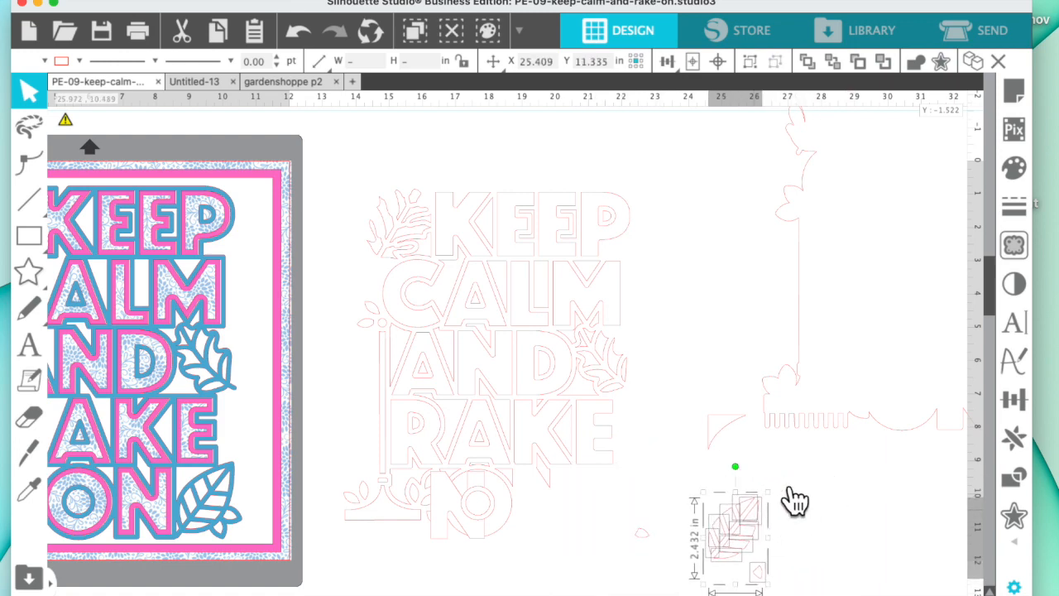
- Delete the separated outer outline and the loose corner piece
left_click(852, 421)
key("Delete")
left_click(735, 437)
key("Delete")
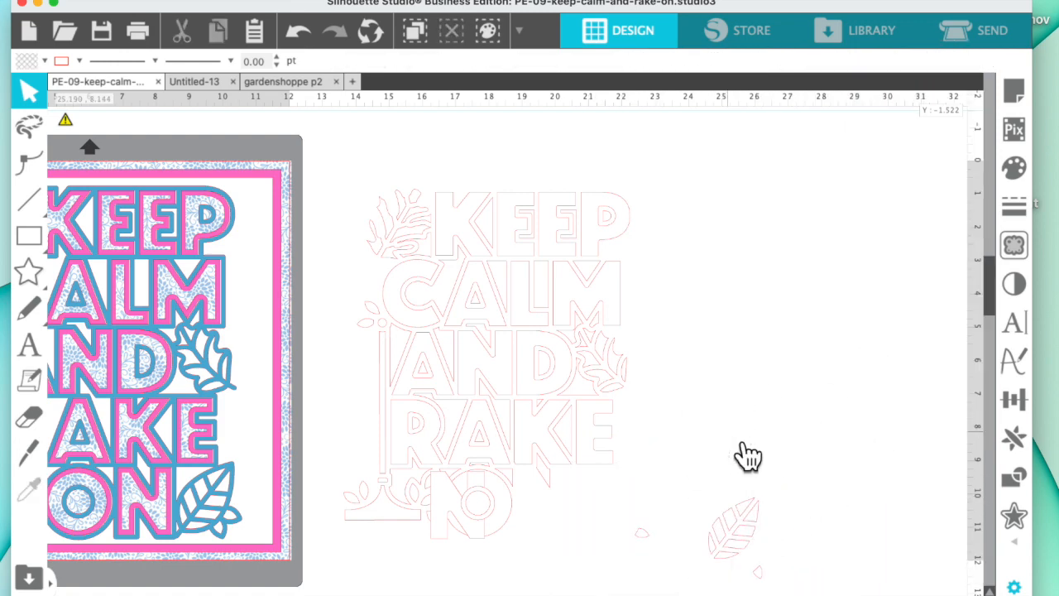
- Set the small leaf piece apart and group the large leaf's inner pieces
left_click(623, 547)
left_click(761, 508)
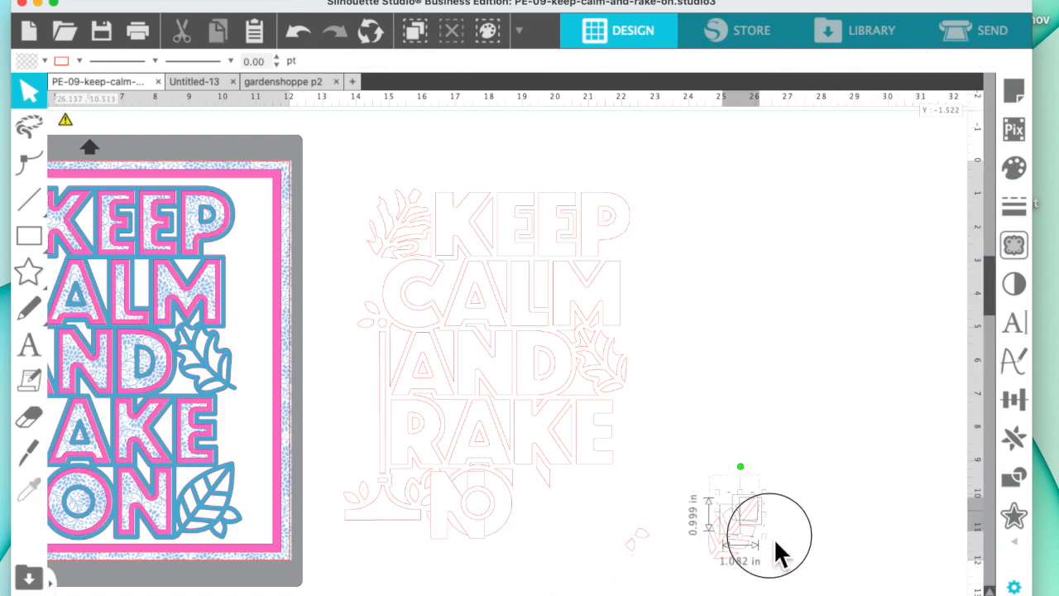
left_click(749, 63)
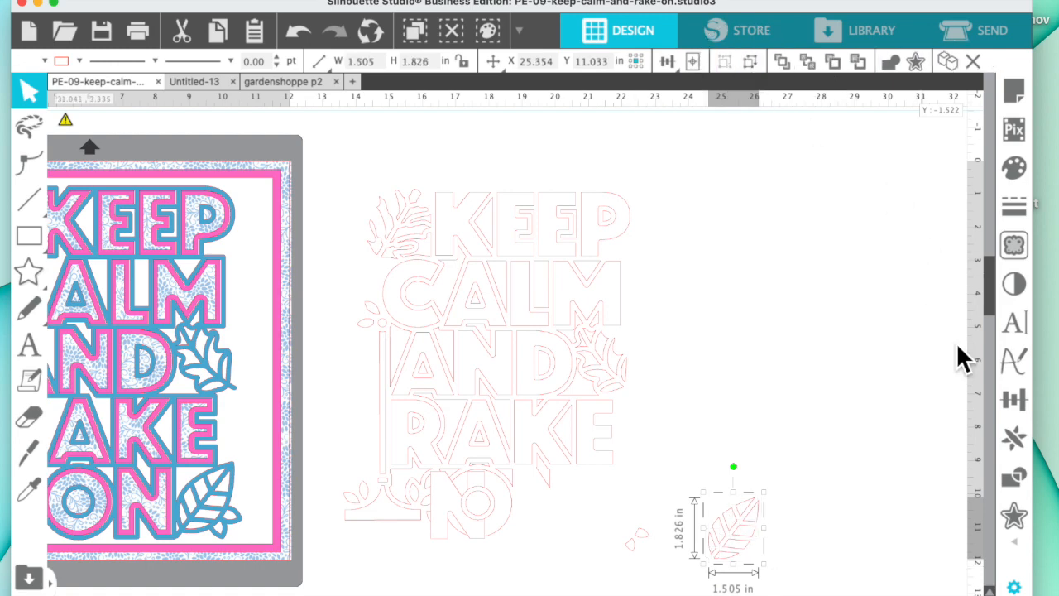
- Offset the grouped leaf by 0.085 in with rounded corners and delete the original leaf pieces
left_click(1016, 516)
left_click(807, 162)
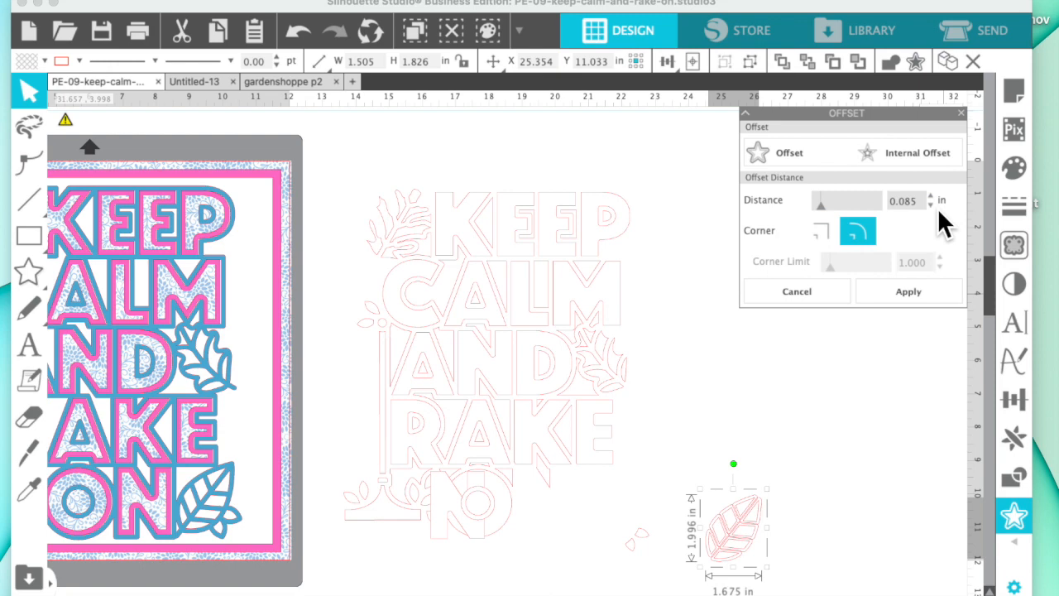
left_click(895, 428)
left_click_drag(759, 529, 838, 510)
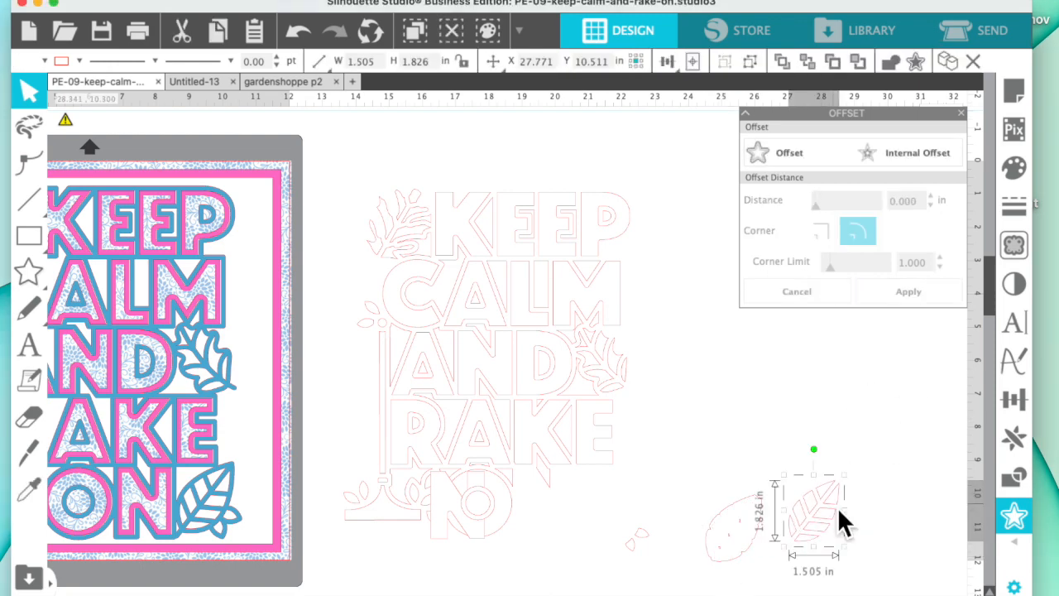
key("Delete")
- Release the leaf offset's compound path and remove the tiny shapes inside, keeping only the solid leaf outline
left_click_drag(771, 544, 407, 536)
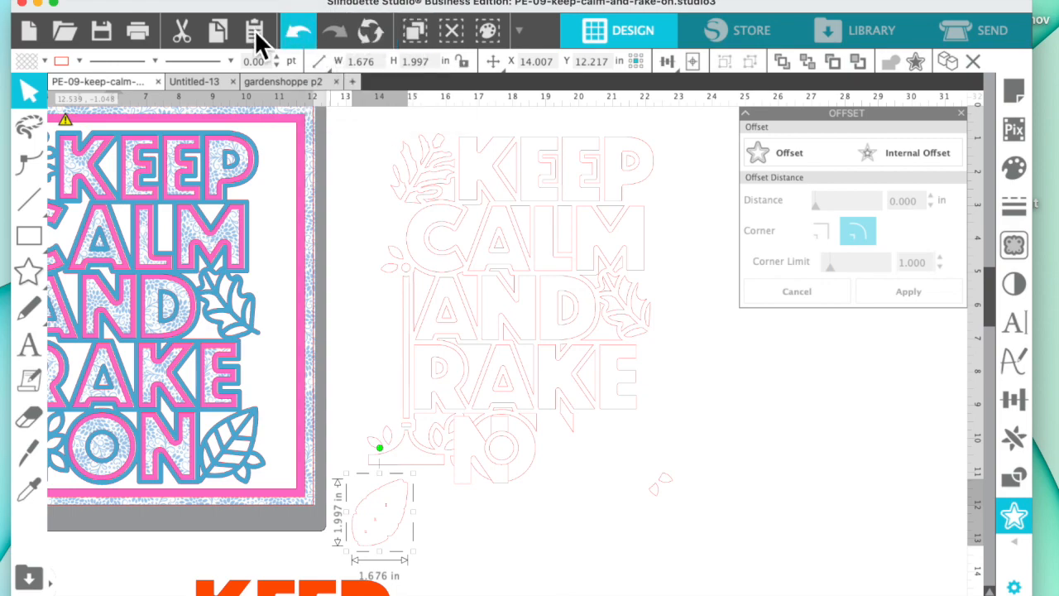
mouse_move(524, 40)
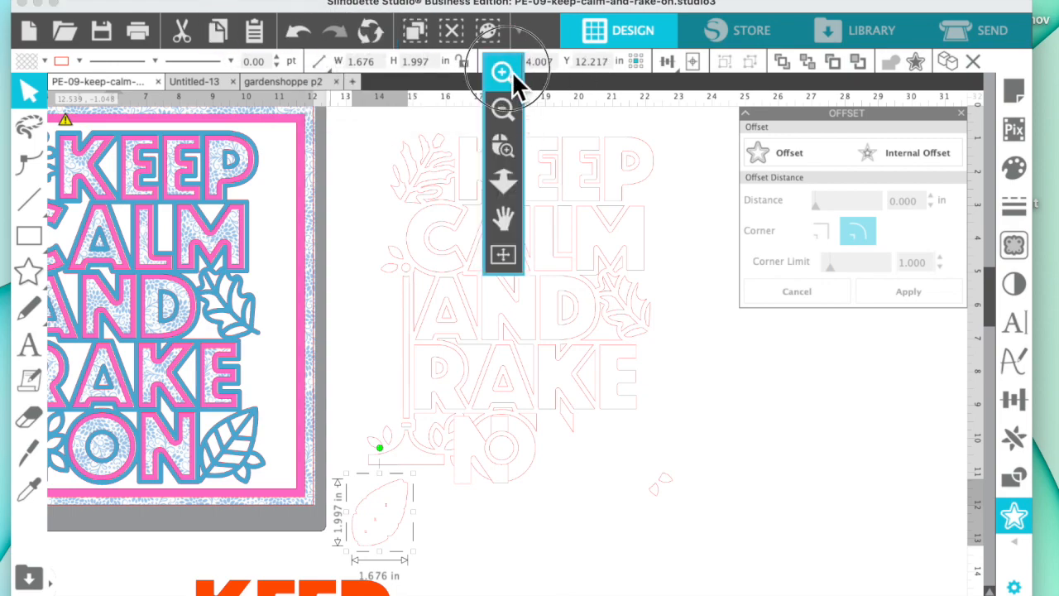
left_click(503, 73)
scroll(434, 364, "down", 1)
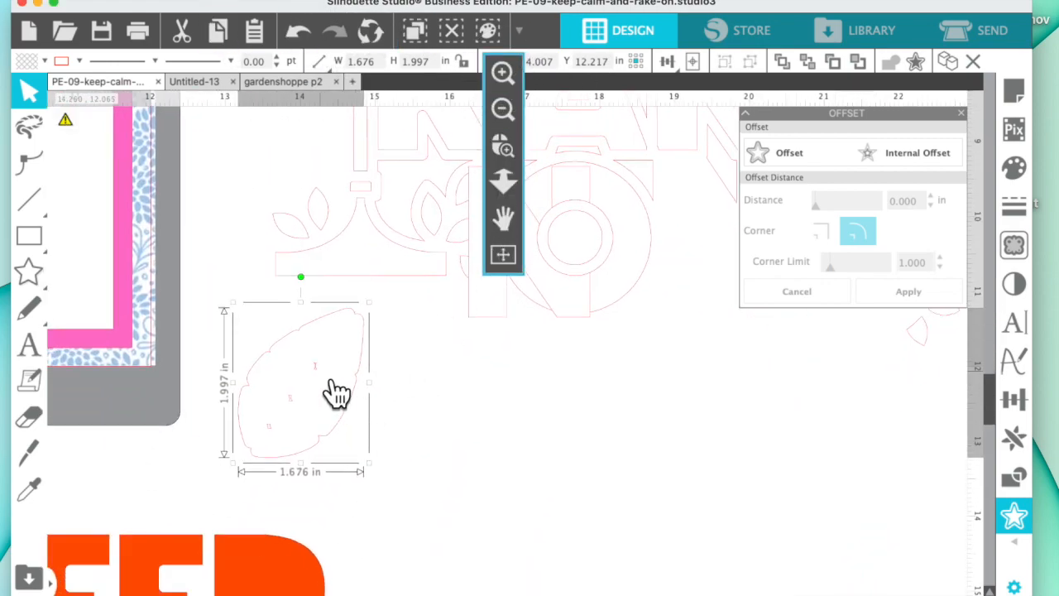
left_click(347, 1)
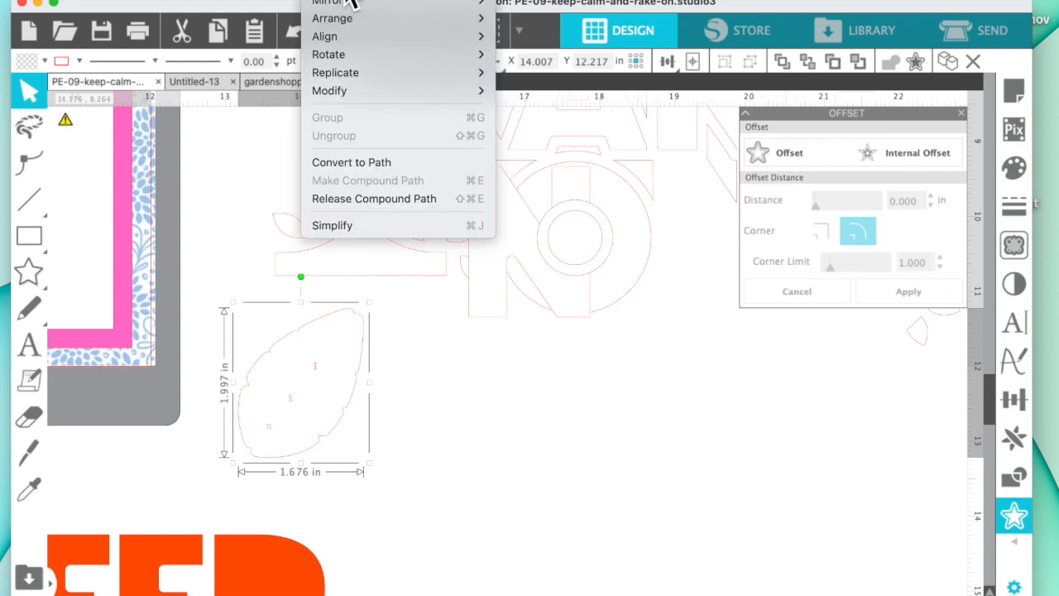
left_click(368, 201)
left_click(461, 413)
left_click_drag(347, 409, 453, 437)
left_click_drag(262, 324, 339, 433)
left_click(355, 466)
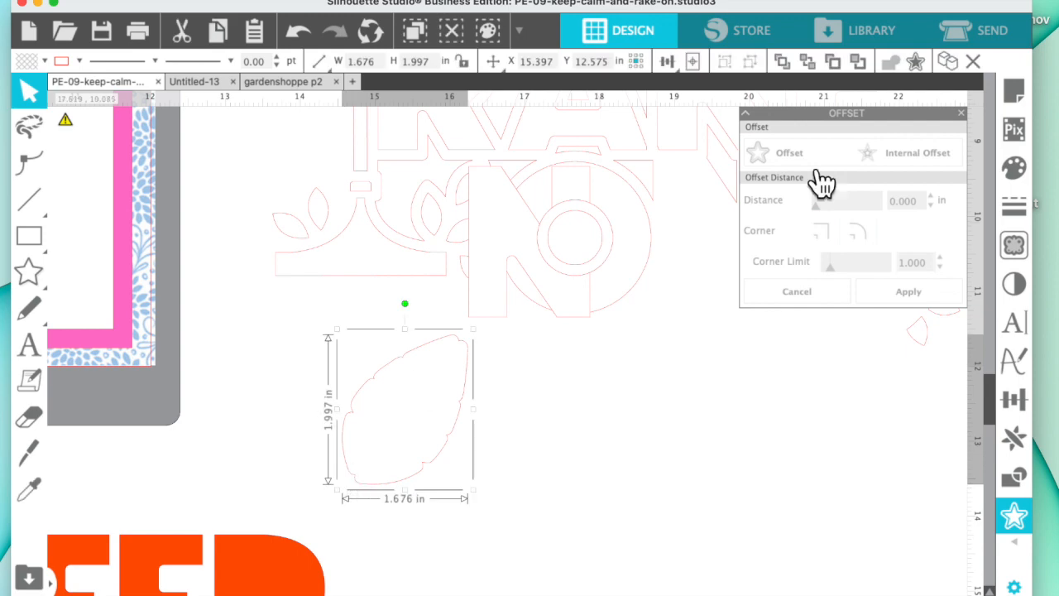
- Fill the solid leaf with green and place it over the large leaf beside ON on the mat
left_click(1014, 167)
left_click(850, 481)
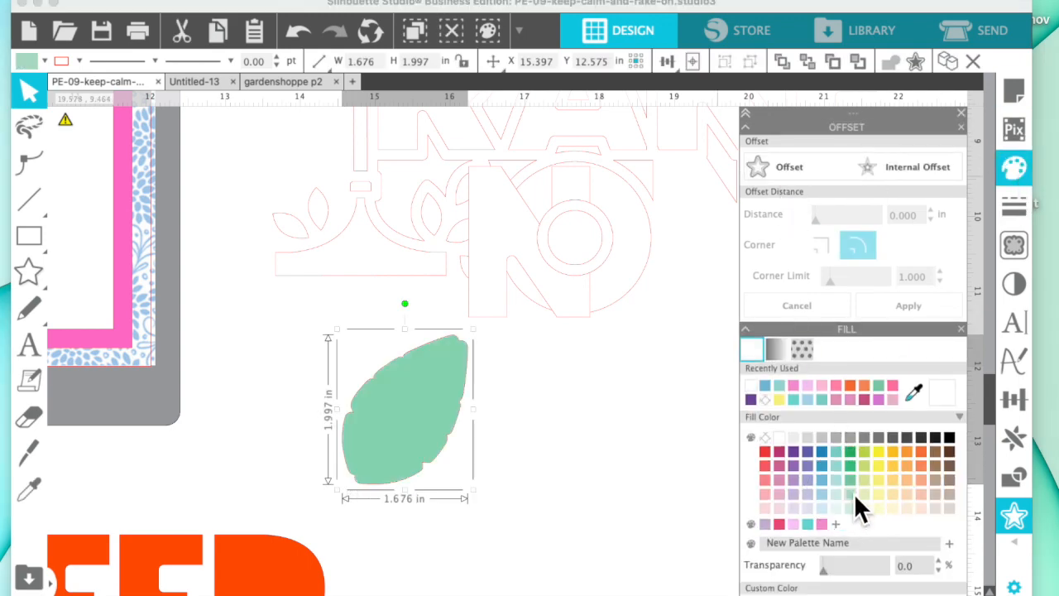
left_click(967, 122)
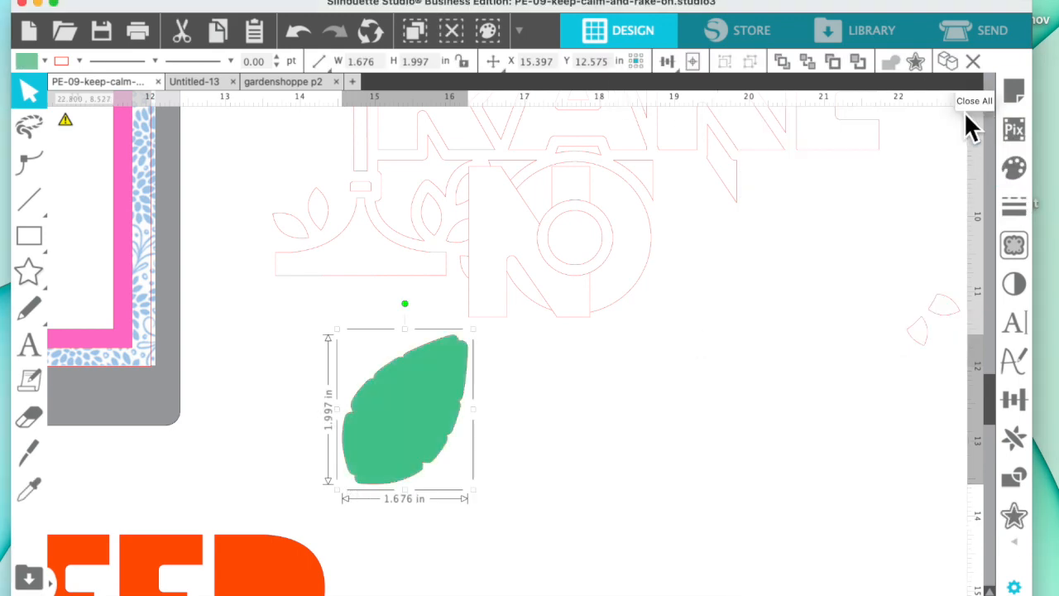
scroll(532, 234, "left", 5)
left_click_drag(710, 427, 273, 245)
- Try sending the green leaf to the back of the layers, and undo it
left_click(317, 1)
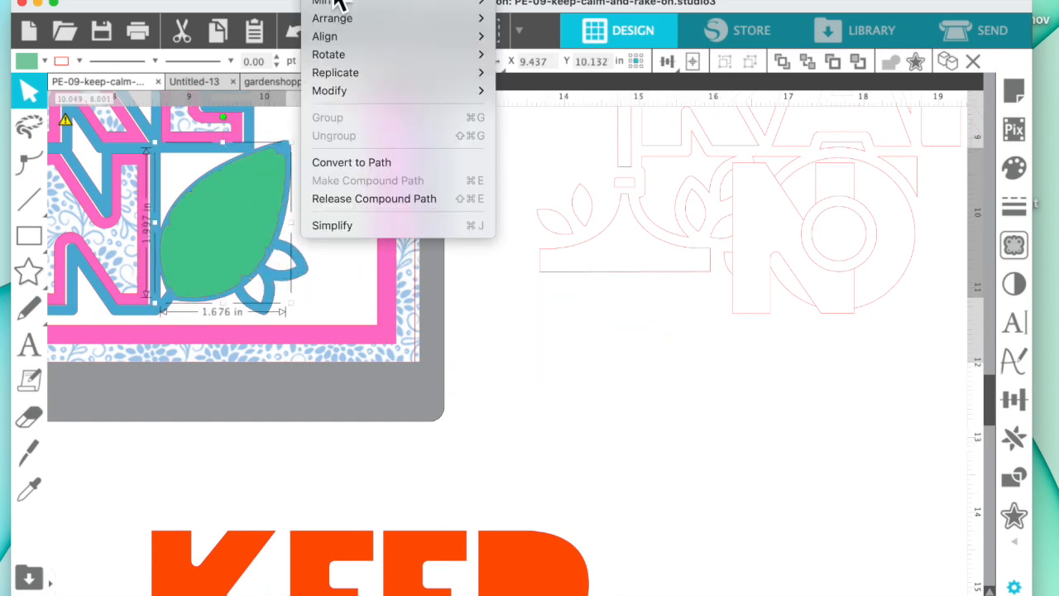
mouse_move(414, 18)
left_click(532, 36)
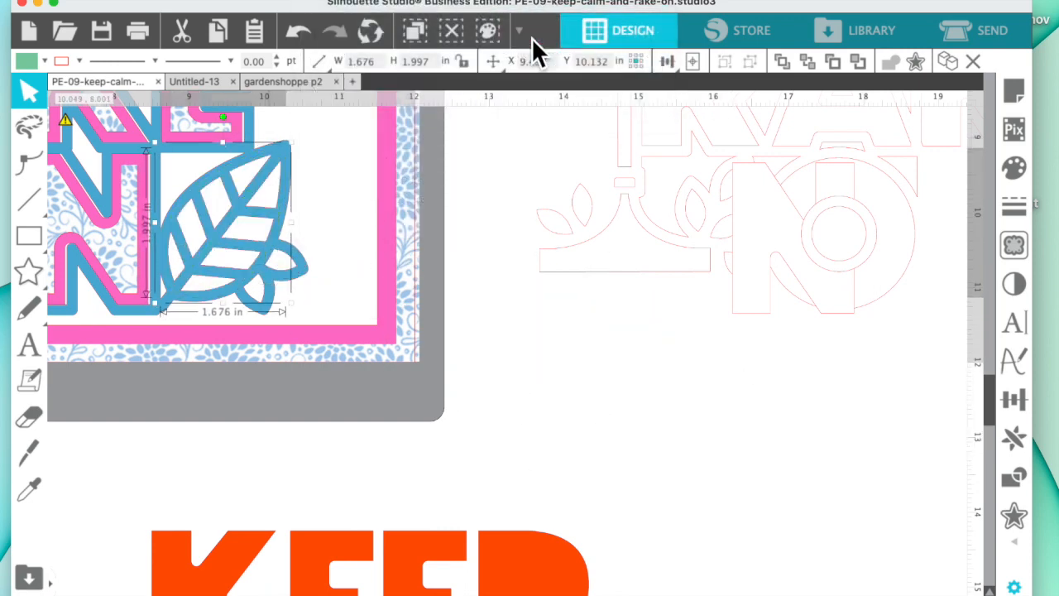
left_click(297, 31)
- Bring the blue Keep Calm design to the front, over the green leaf
left_click(307, 277)
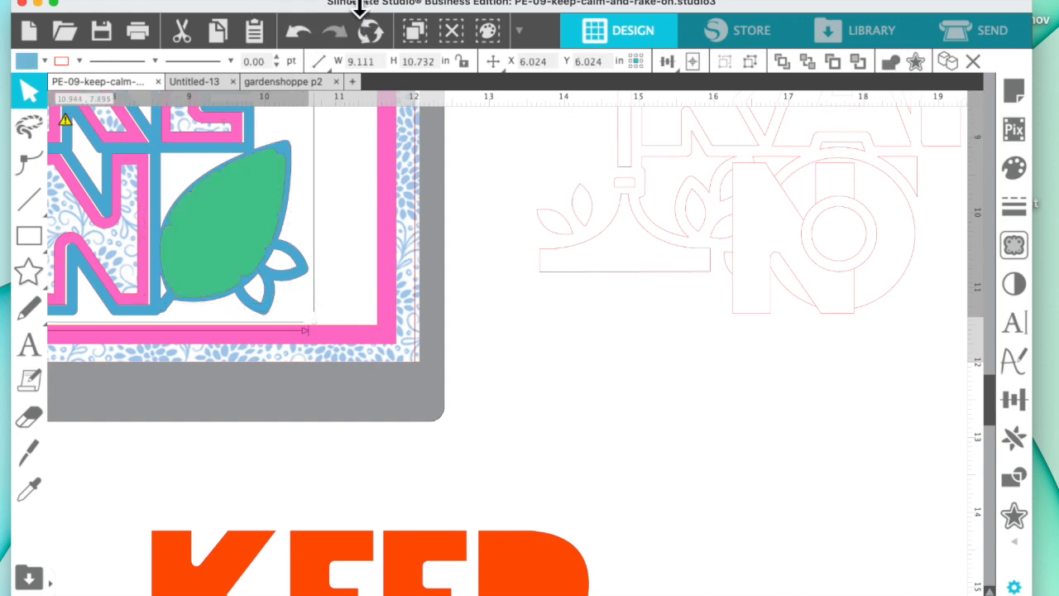
left_click(352, 2)
mouse_move(397, 18)
left_click(521, 25)
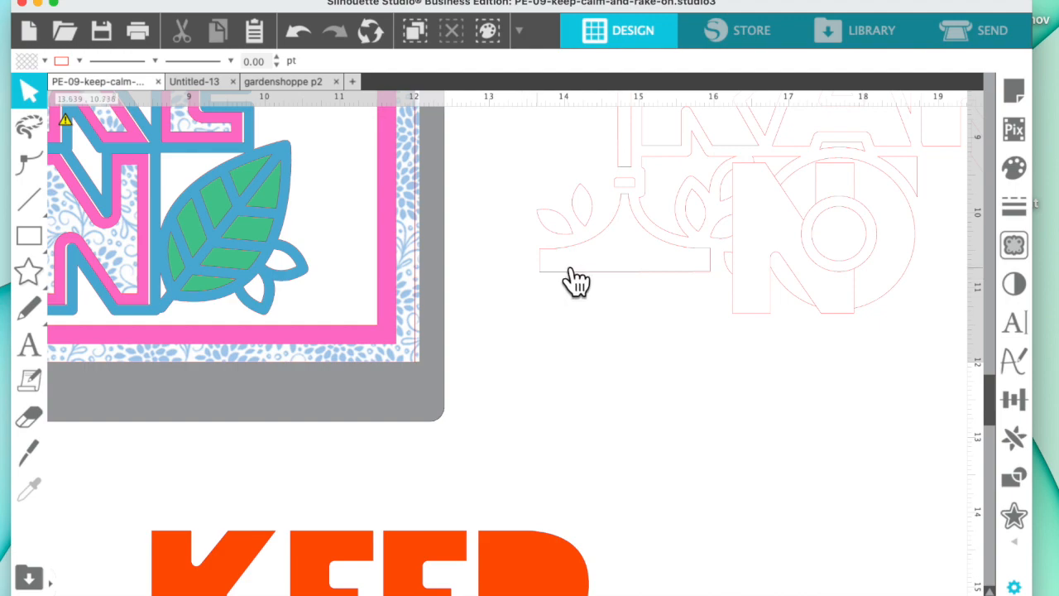
- Move the rake handle's inner piece out to the side of the outlined copy
left_click(521, 33)
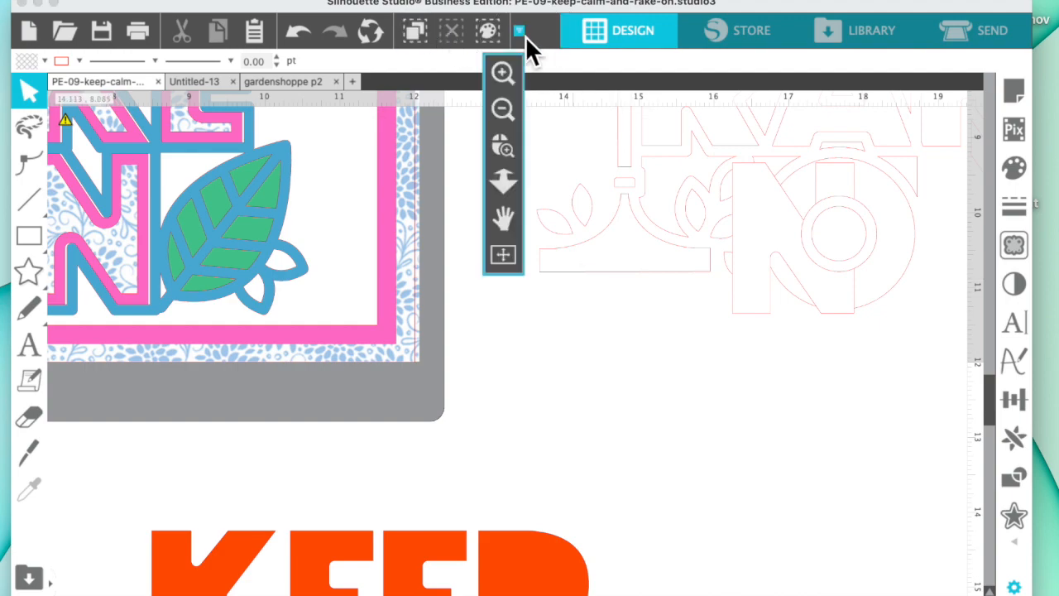
left_click(516, 110)
left_click(516, 110)
scroll(611, 235, "up", 5)
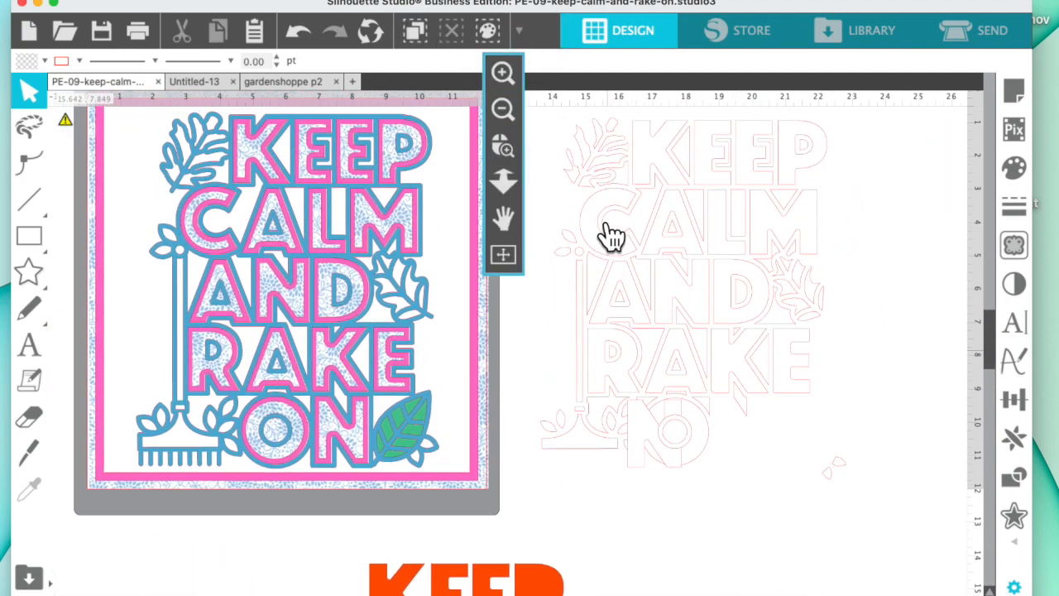
left_click_drag(582, 442, 541, 432)
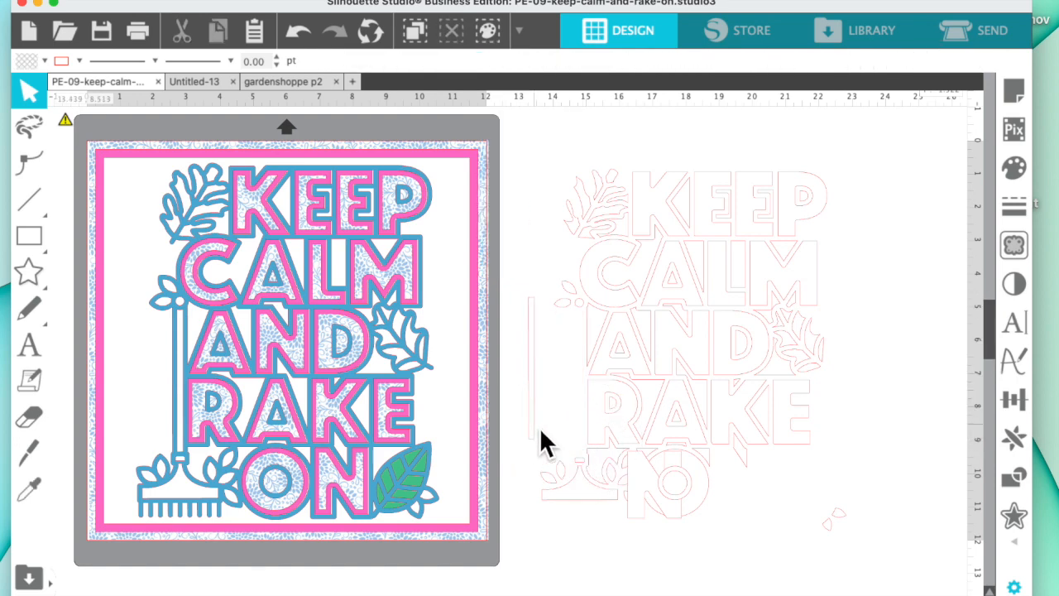
- Offset the rake handle piece by 0.085 in with rounded corners and move the original piece aside
left_click(1023, 530)
left_click(824, 154)
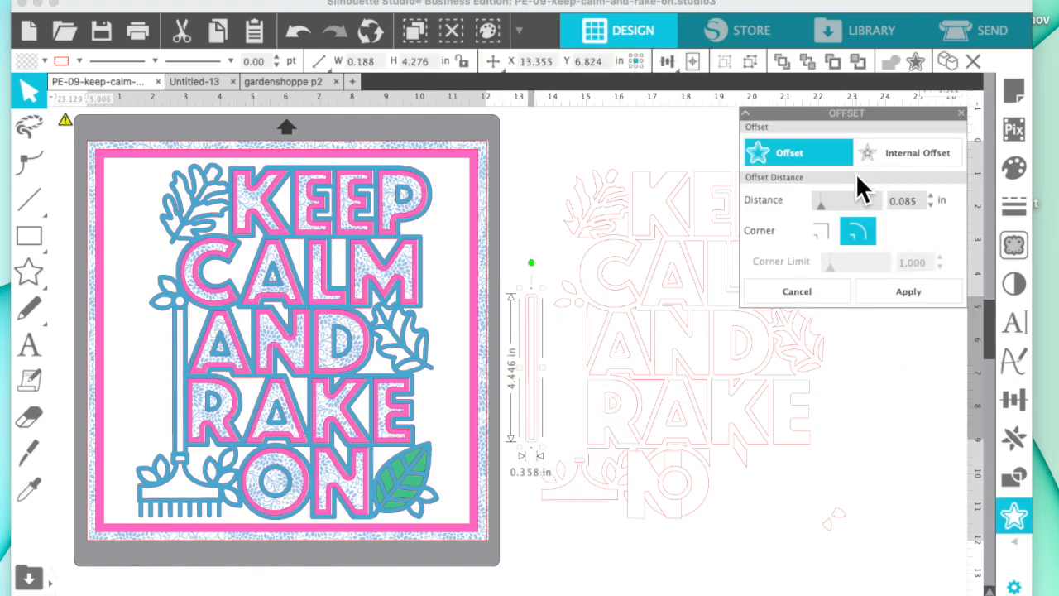
left_click(908, 453)
left_click_drag(546, 418, 573, 418)
left_click(564, 426)
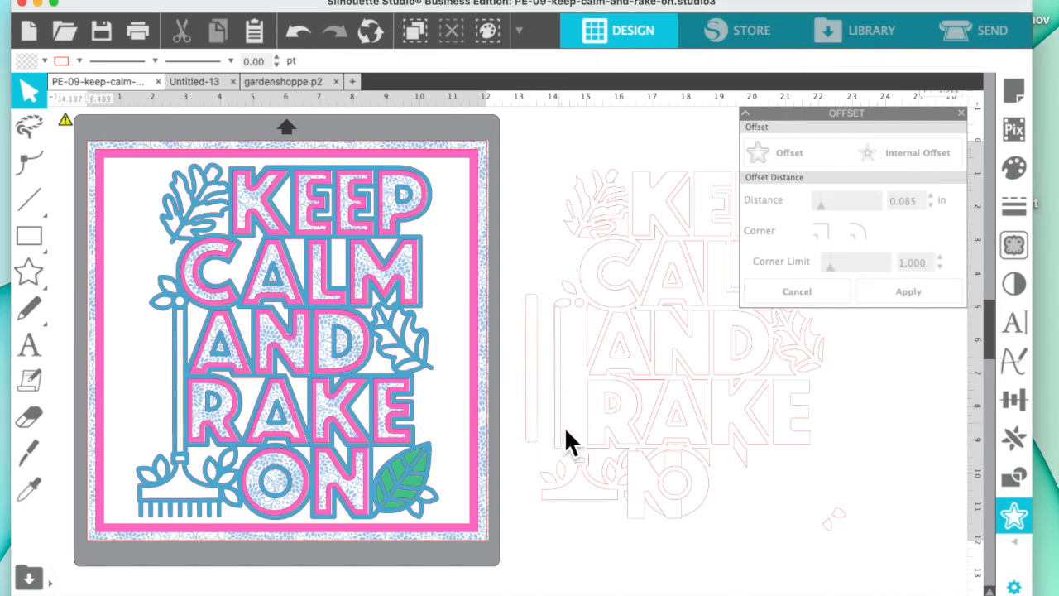
- Fill the handle offset with yellow-green and place it over the rake handle on the mat
left_click(539, 435)
left_click(1009, 169)
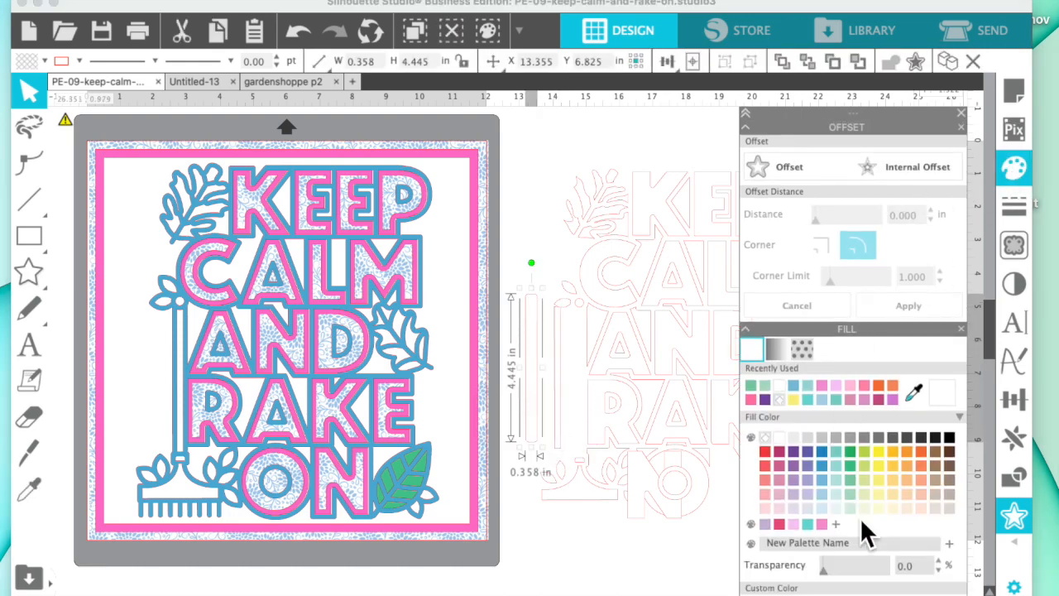
left_click(865, 453)
left_click_drag(540, 416, 191, 430)
left_click(80, 454)
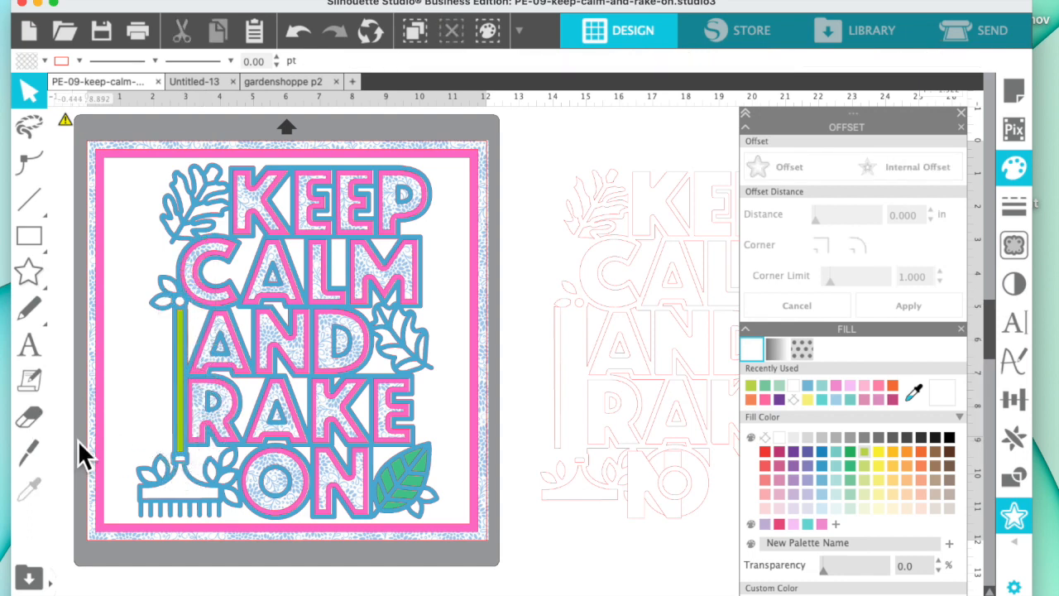
- Move the rake head's inner piece below the outlined copy, offset it by 0.085 in with rounded corners, and set the original aside
left_click_drag(615, 500, 607, 560)
left_click(807, 175)
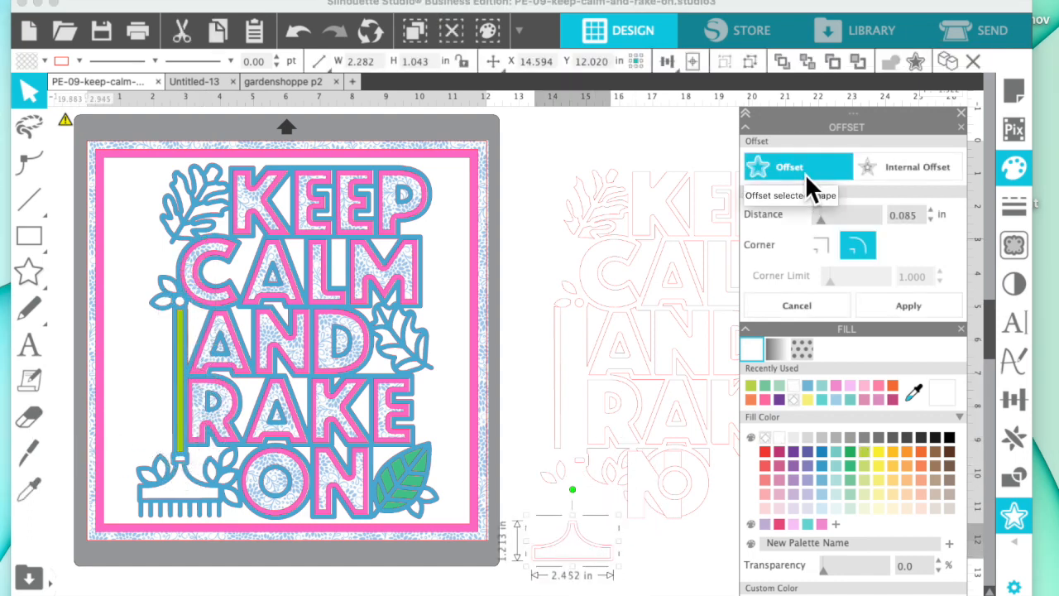
left_click(662, 570)
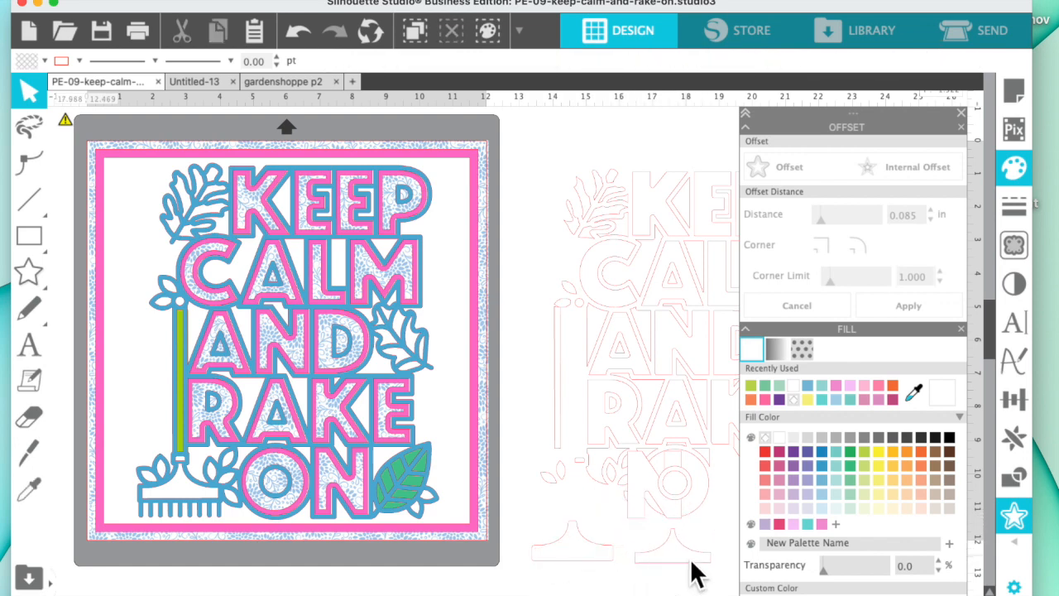
- Fill the rake head offset with yellow-green and place it over the rake head on the mat
left_click(579, 548)
left_click(751, 386)
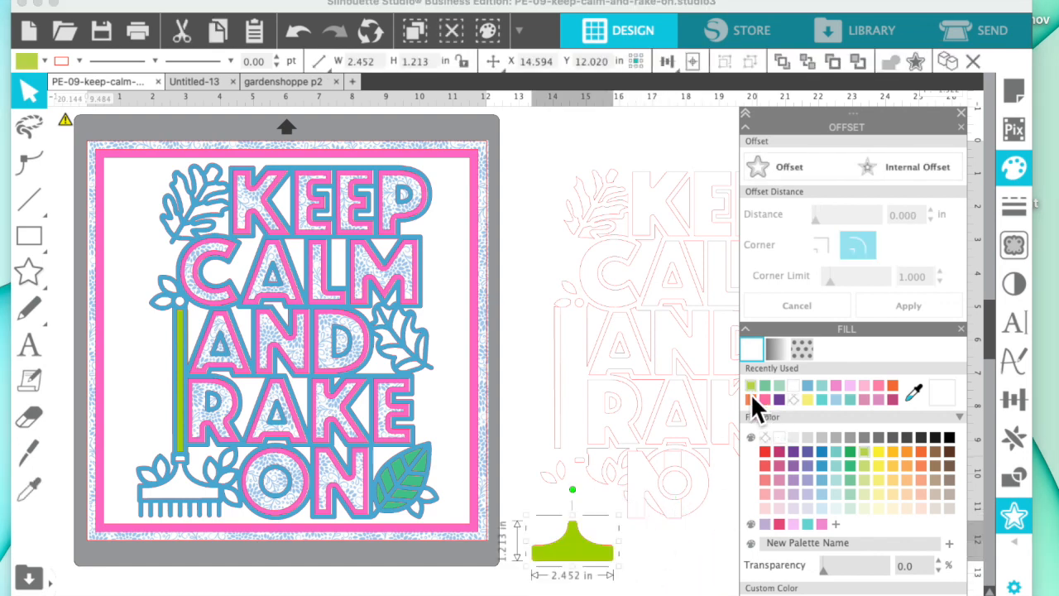
left_click_drag(594, 555, 217, 513)
left_click(550, 438)
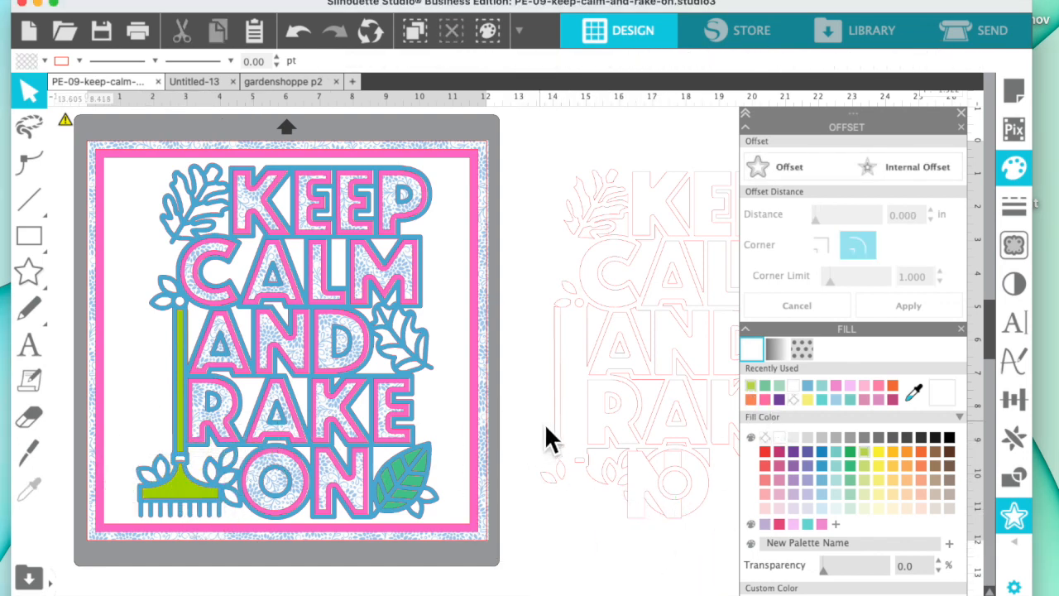
- Delete the outlined copy of the design and all leftover pieces beside the mat
scroll(548, 436, "right", 5)
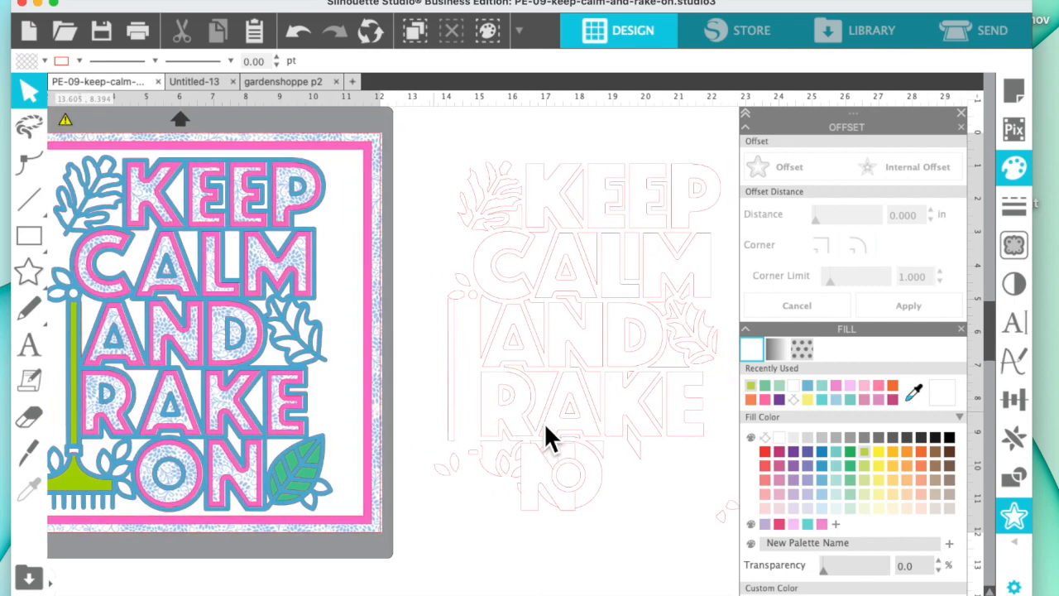
left_click_drag(421, 146, 649, 548)
key("Delete")
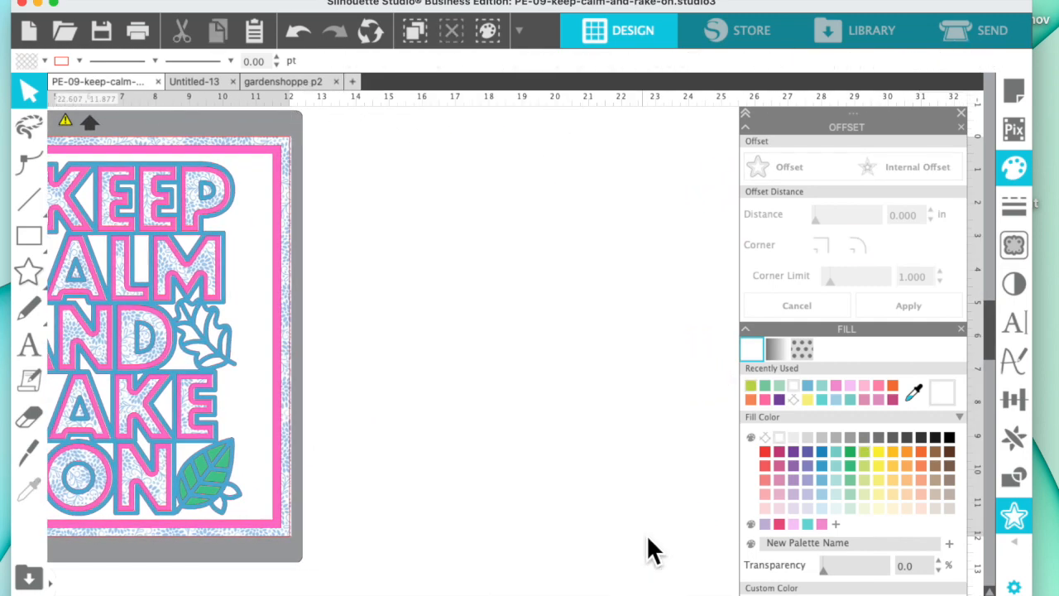
scroll(646, 532, "down", 1)
scroll(646, 532, "left", 2)
left_click_drag(426, 585, 634, 182)
left_click(960, 114)
scroll(740, 195, "left", 2)
left_click(705, 232)
key("Delete")
scroll(707, 235, "up", 2)
scroll(706, 235, "left", 1)
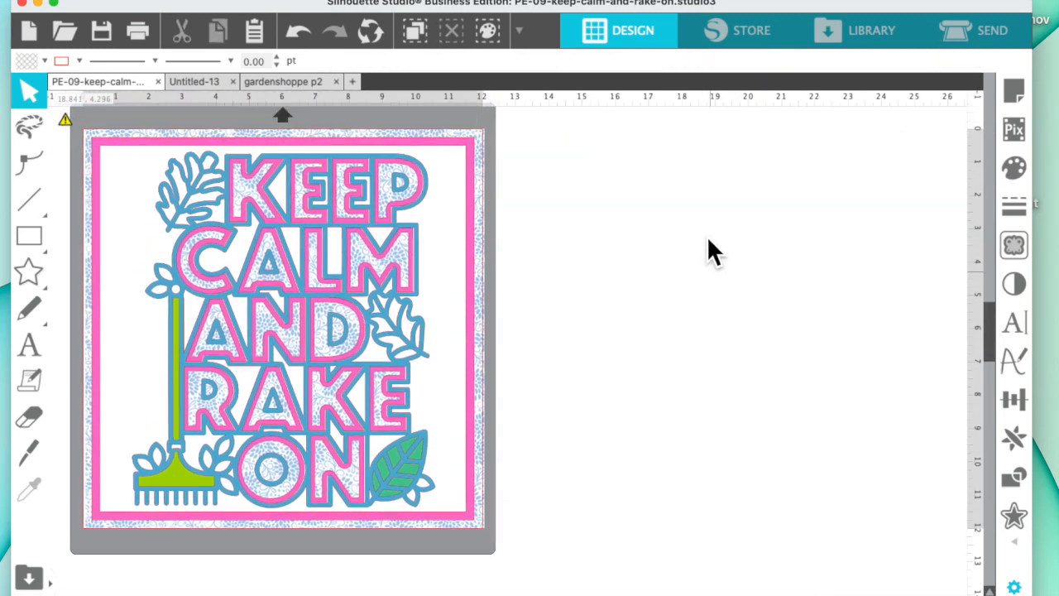
- Duplicate the pink layer, place the copy beside the mat, and remove its fill color
left_click(474, 309)
key("super+c")
key("super+v")
left_click_drag(477, 311, 884, 305)
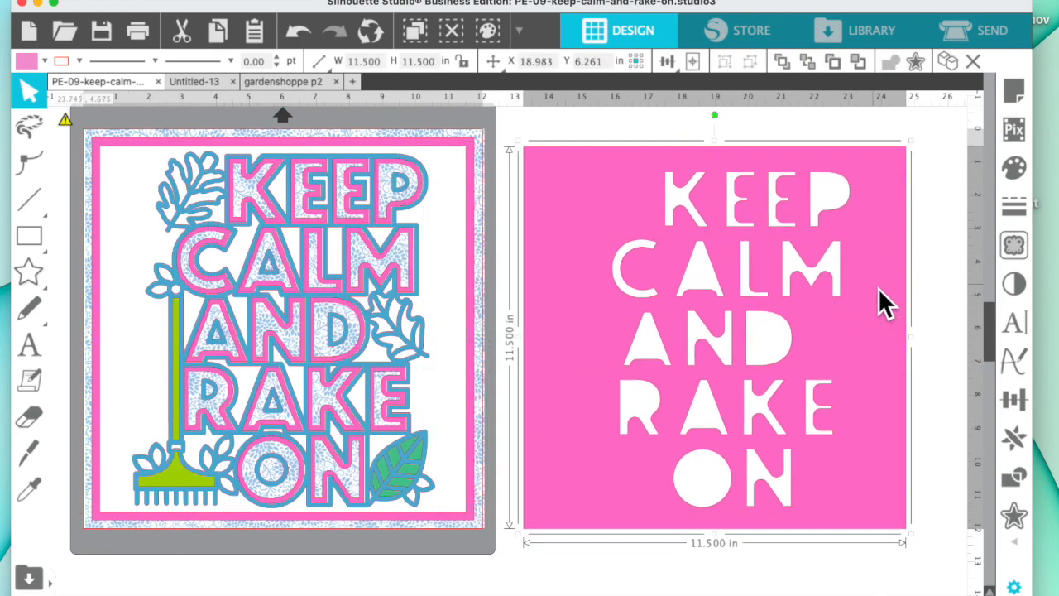
left_click(1014, 168)
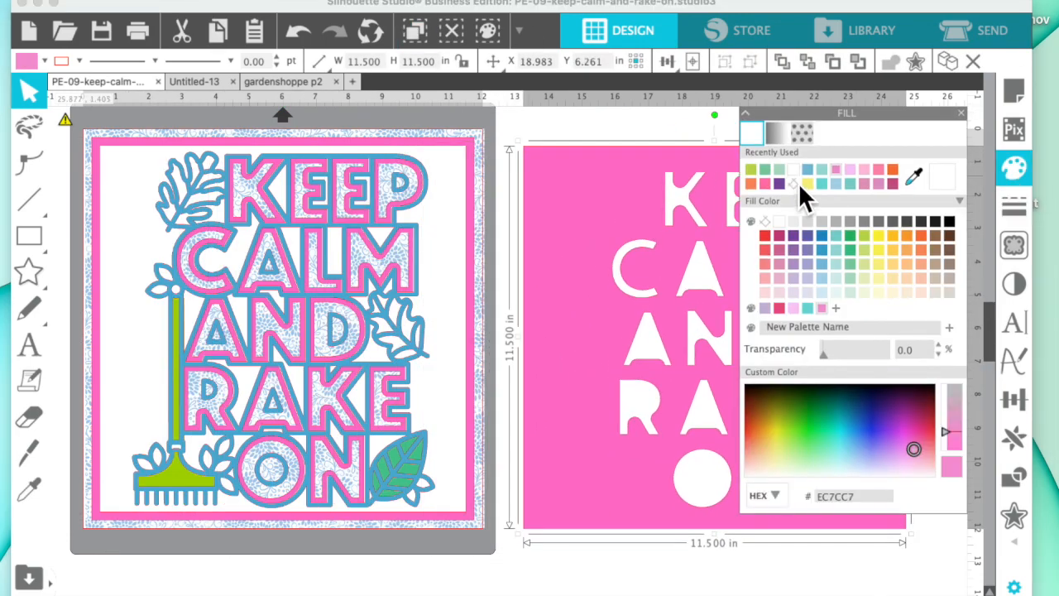
left_click(794, 183)
left_click(960, 114)
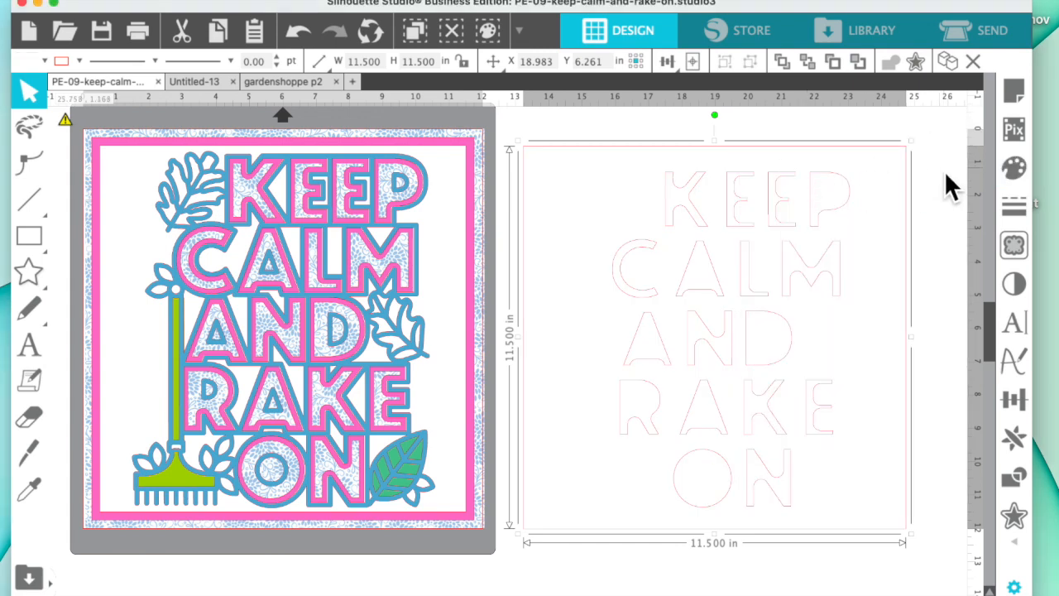
- Release the compound path of the unfilled copy and delete its outer square, keeping the letter shapes
left_click(343, 198)
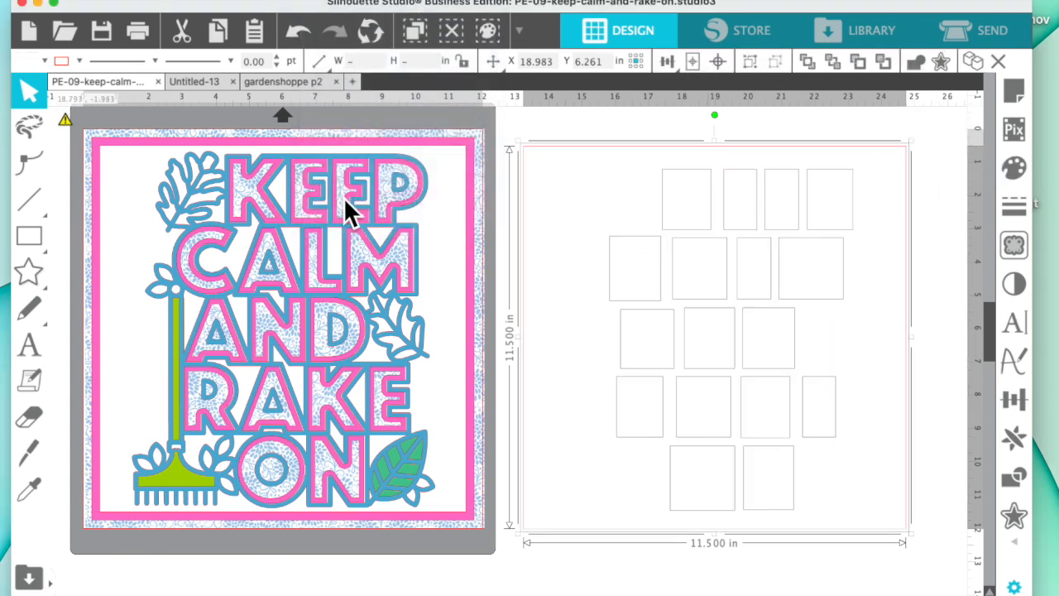
left_click(947, 290)
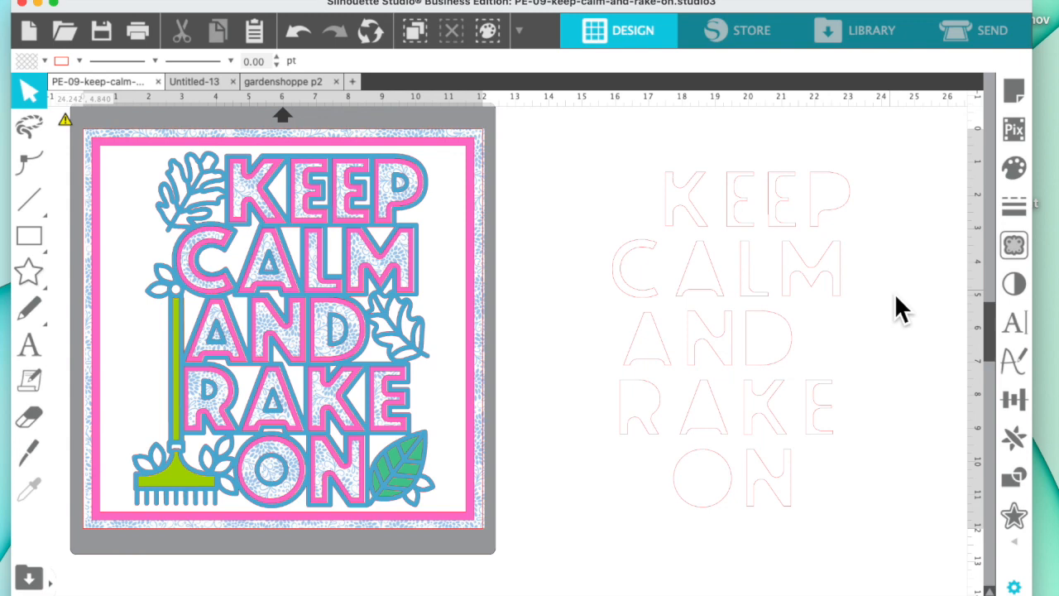
scroll(899, 307, "right", 3)
- Fill the separated letter K of KEEP with orange and place it over the K on the mat
left_click(610, 232)
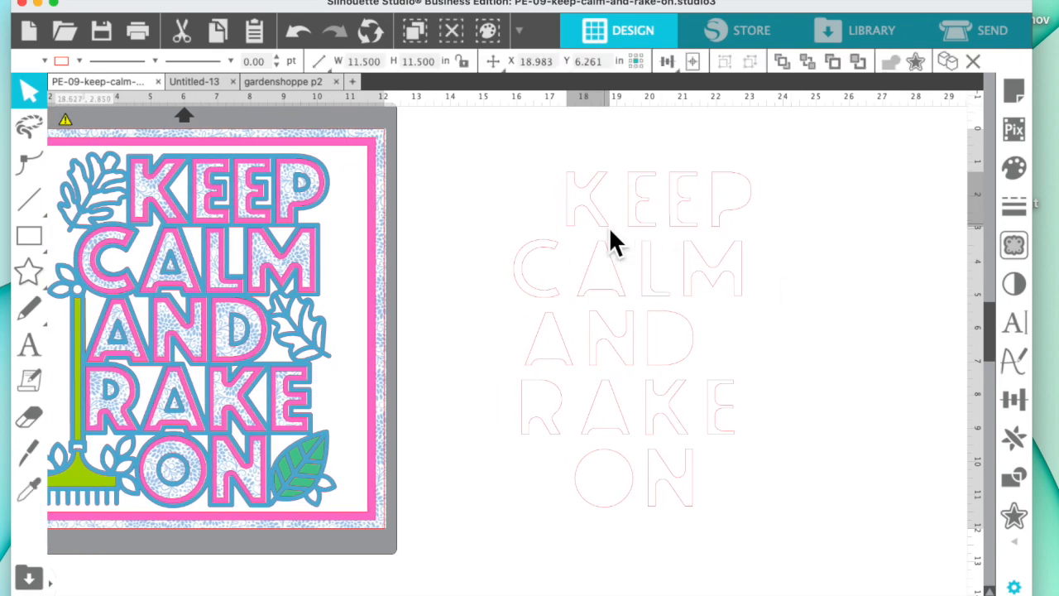
left_click(1012, 174)
left_click(807, 171)
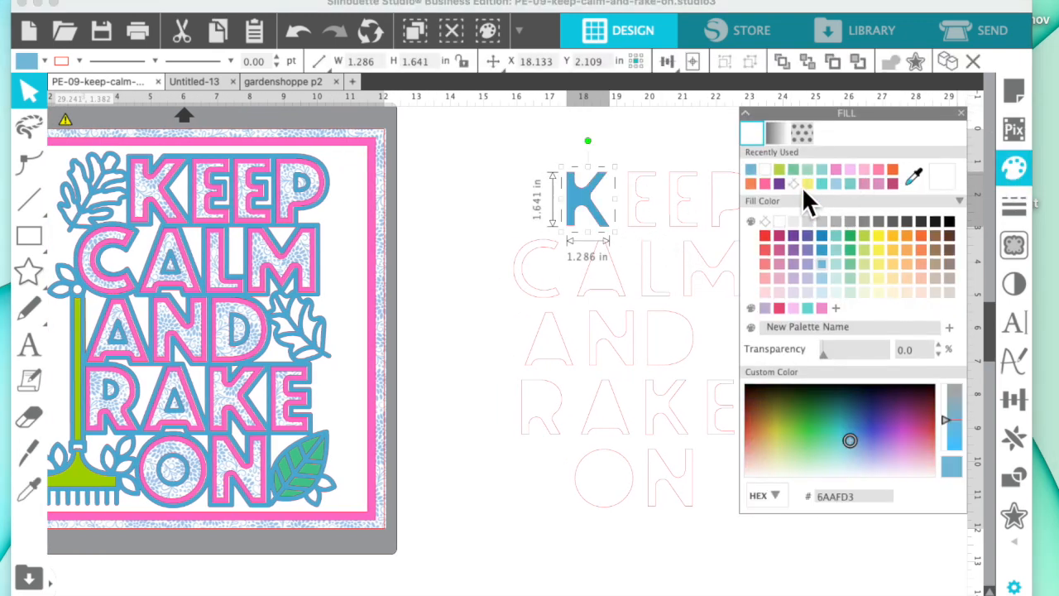
left_click(891, 170)
left_click_drag(598, 204, 165, 195)
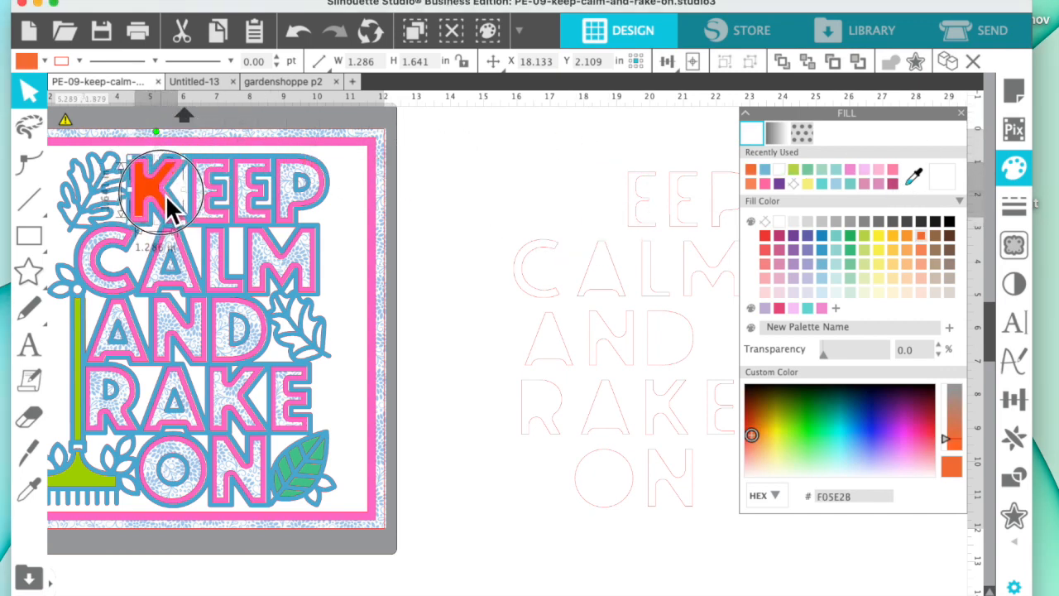
left_click(466, 127)
- Place the first separated E of KEEP over its letter on the mat and fill it with yellow
left_click_drag(668, 240, 233, 218)
left_click(878, 236)
left_click(549, 223)
left_click(520, 200)
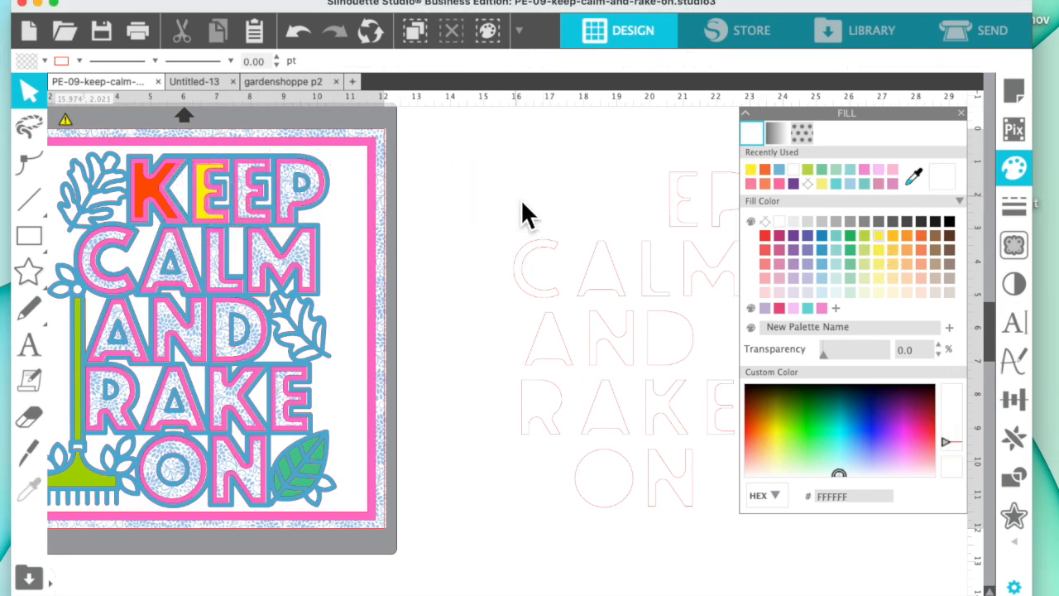
- Undo the placement and fill of the E and the placement of the orange K
left_click(296, 36)
left_click(296, 36)
left_click(297, 37)
left_click(297, 37)
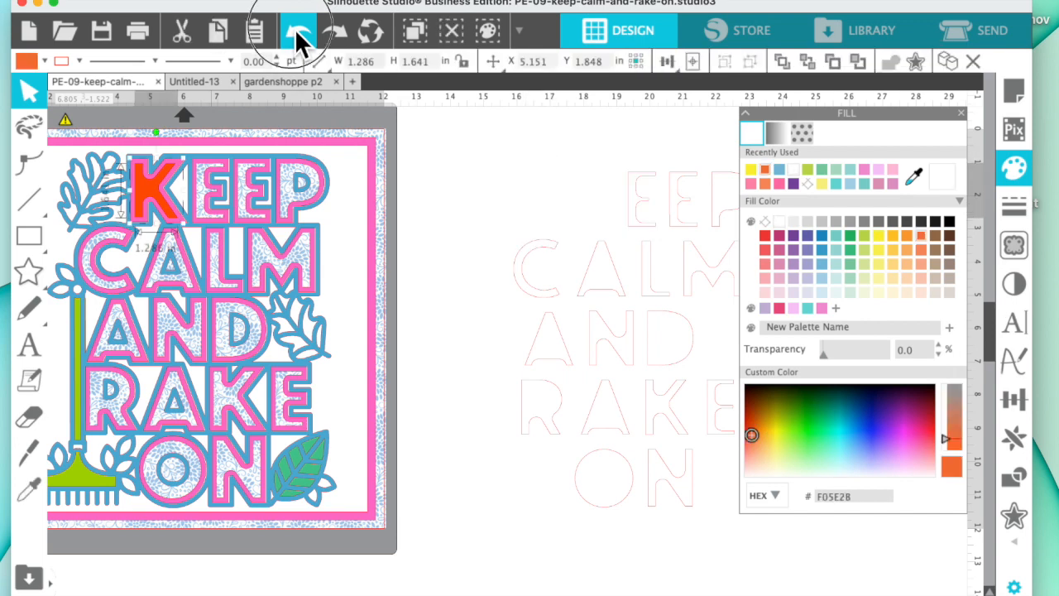
left_click(296, 36)
left_click(524, 227)
- Delete all the separated letter shapes beside the mat, including the orange K
scroll(558, 228, "right", 3)
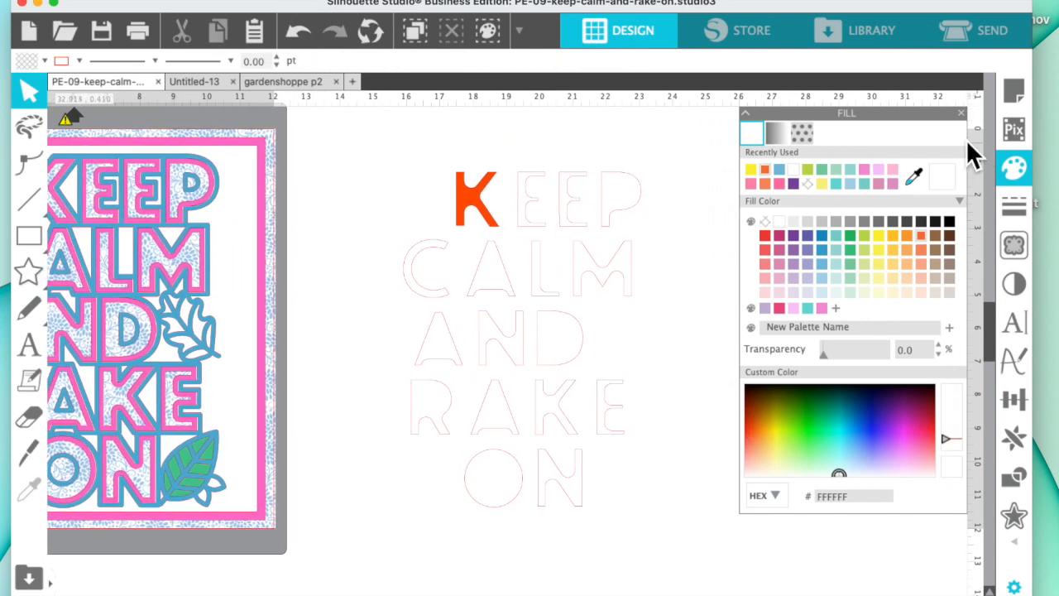
left_click(960, 113)
left_click_drag(510, 151, 658, 547)
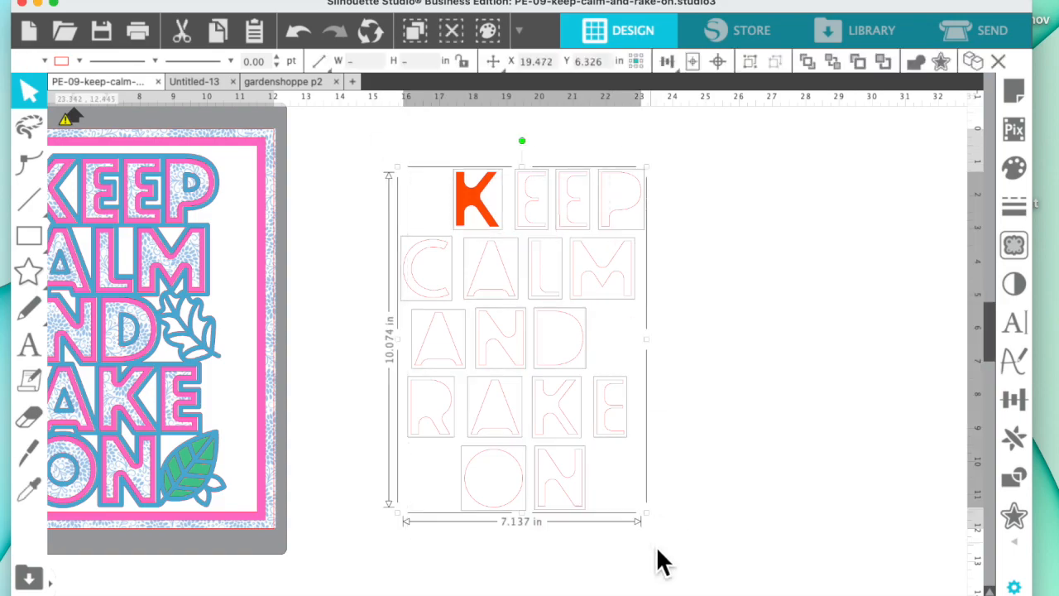
key("Delete")
scroll(657, 547, "left", 5)
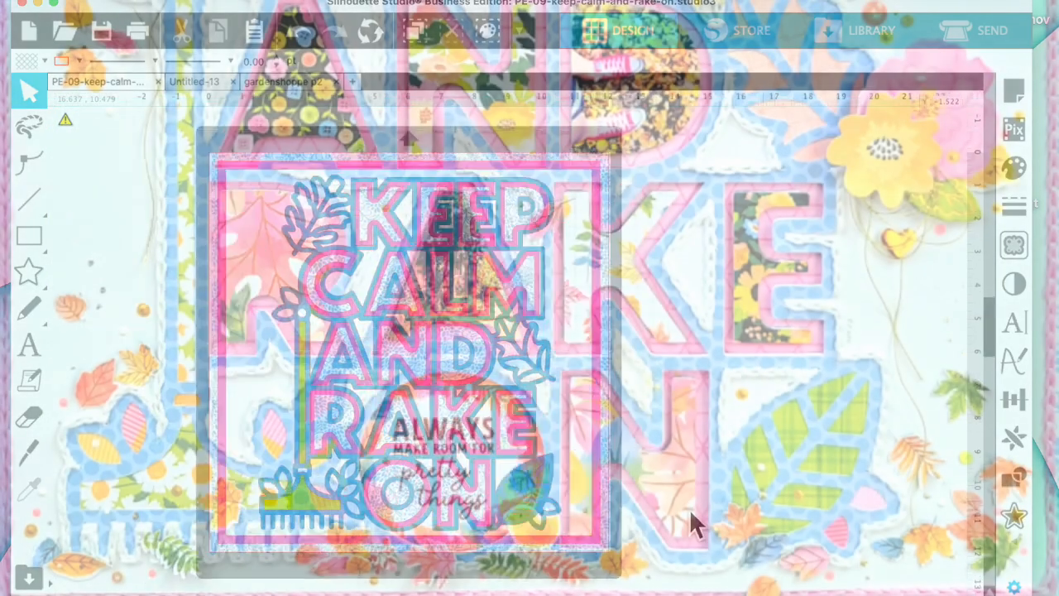